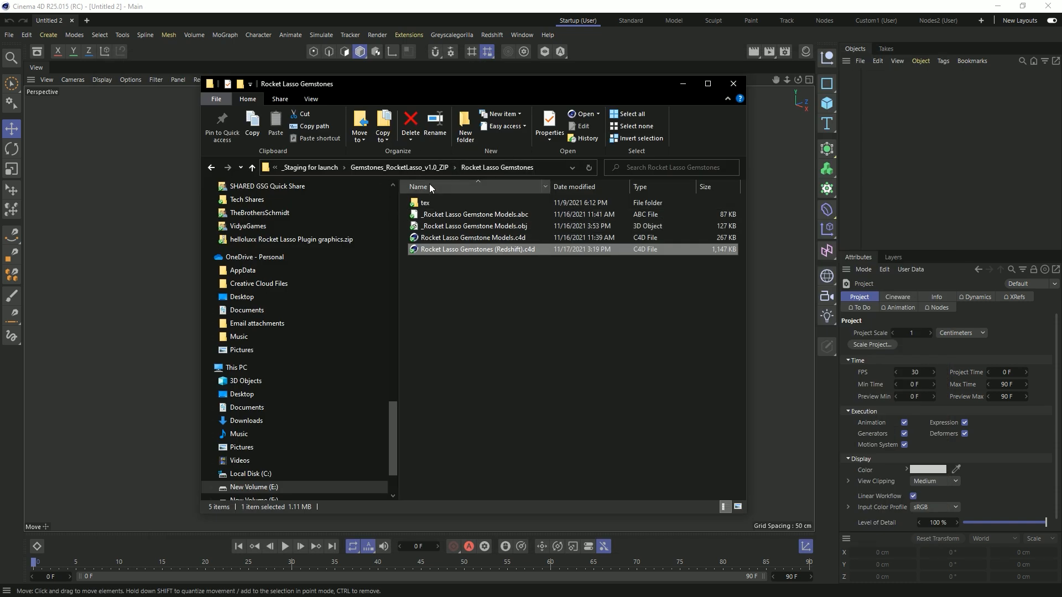
# Load Rocket Lasso Gemstone Models.c4d from the Rocket Lasso Gemstones folder into Cinema 4D and bring its scene to the front
pyautogui.click(414, 168)
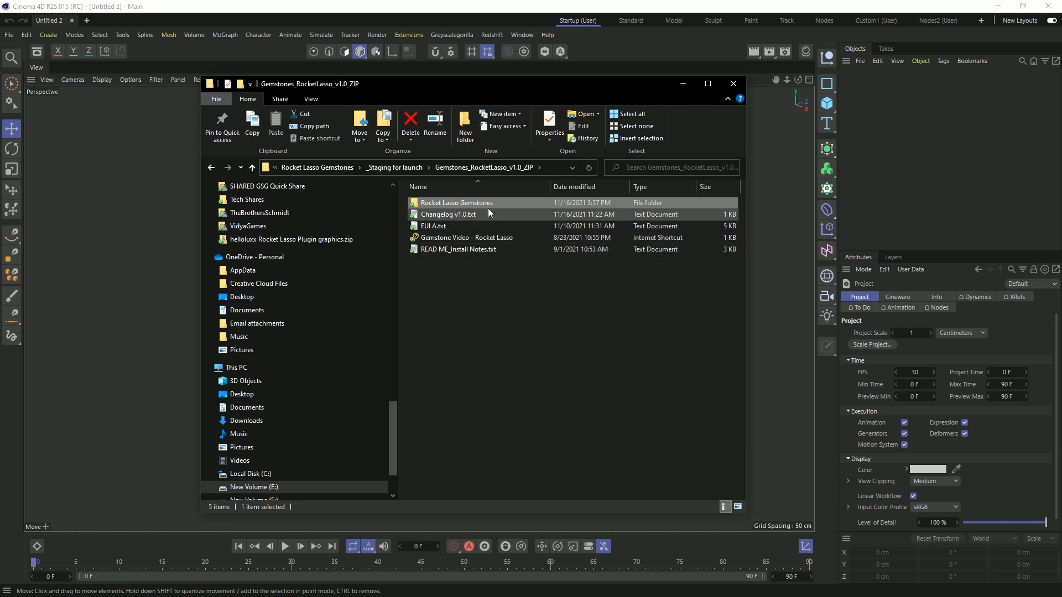
pyautogui.doubleClick(456, 202)
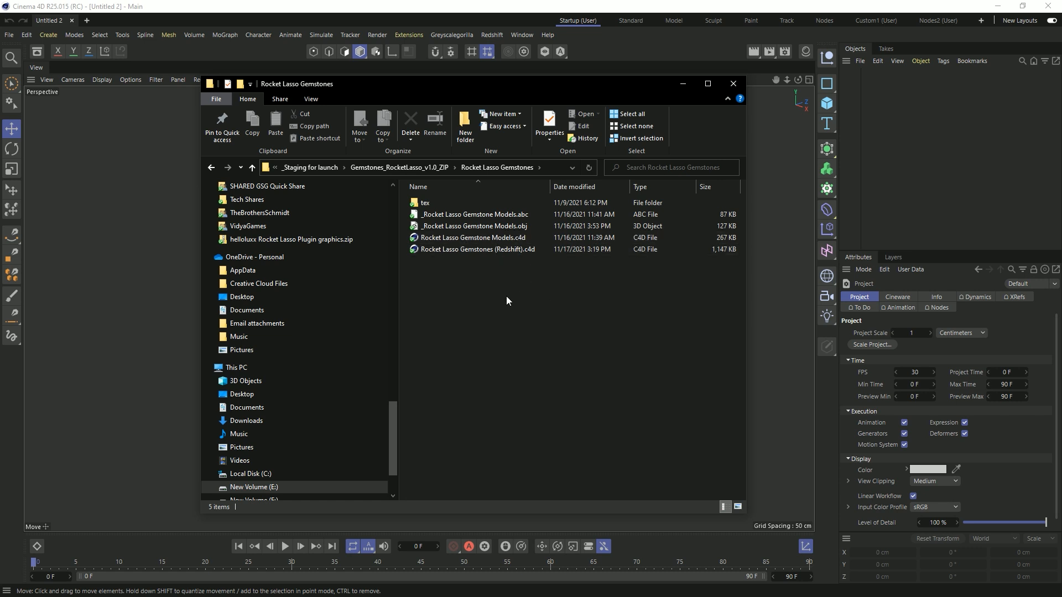
pyautogui.moveTo(453, 236); pyautogui.dragTo(105, 222)
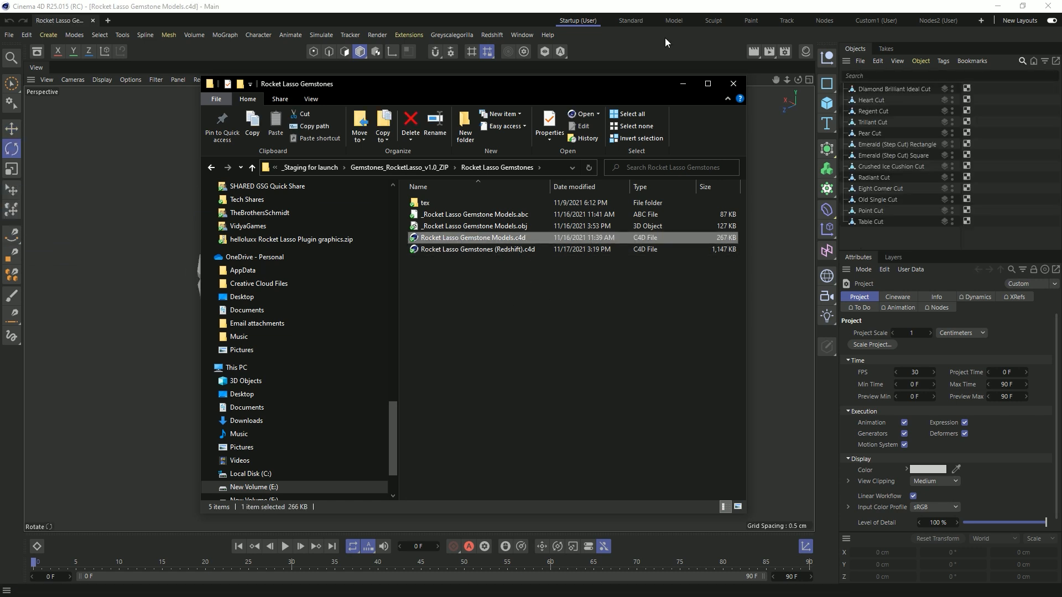
pyautogui.click(665, 37)
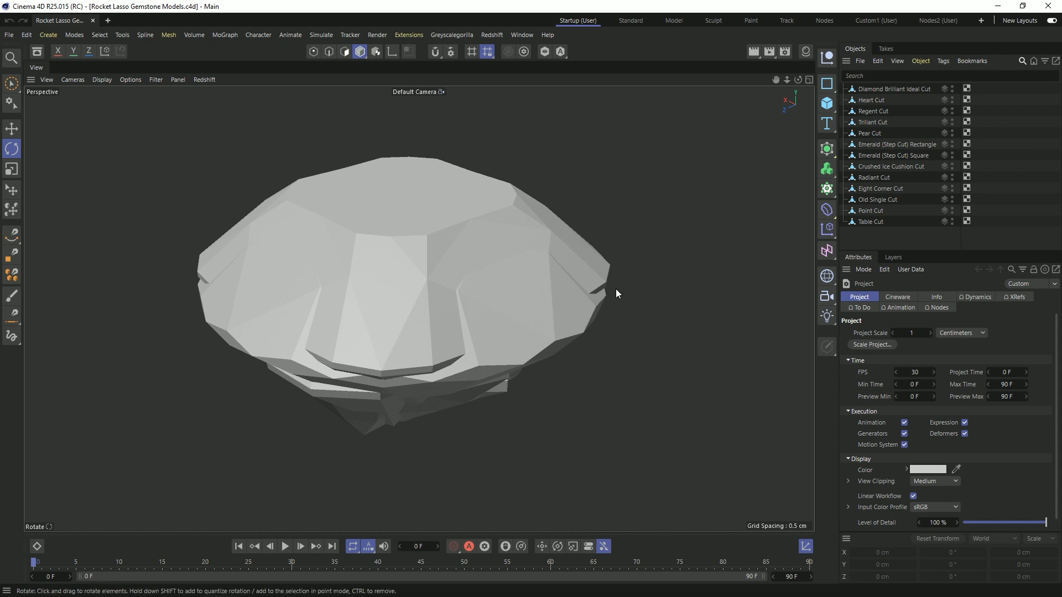
# Select all gemstone objects and spread them out along X by setting their X position to num*4
pyautogui.click(438, 250)
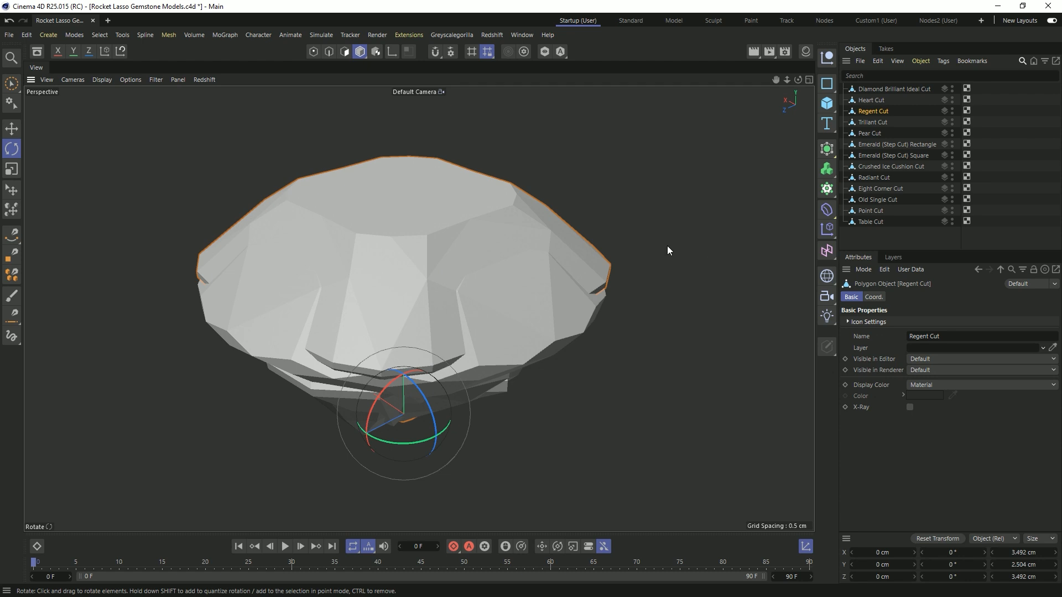
pyautogui.hotkey('ctrl', 'a')
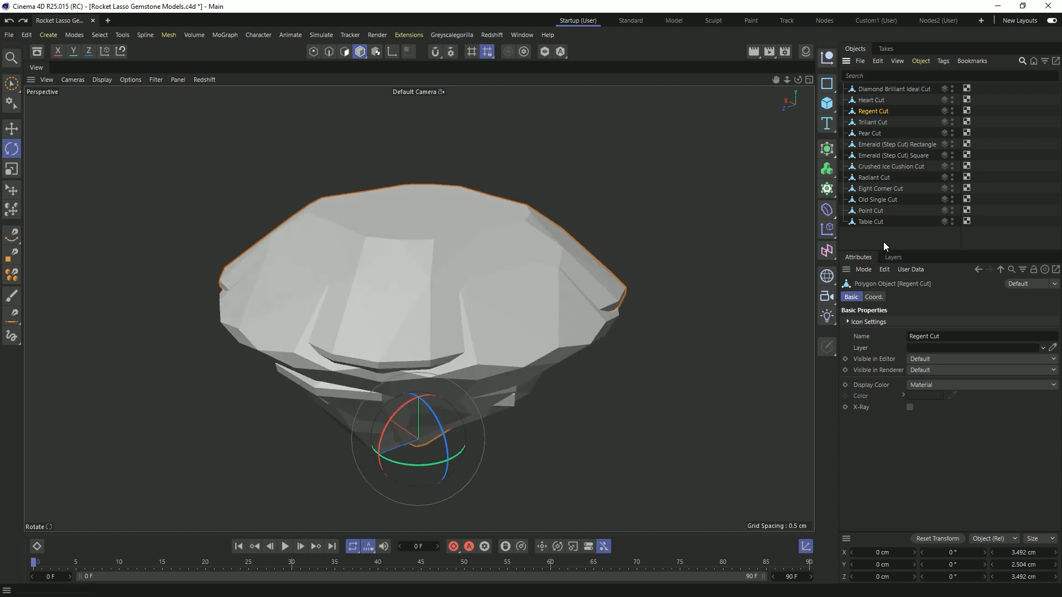
pyautogui.click(874, 297)
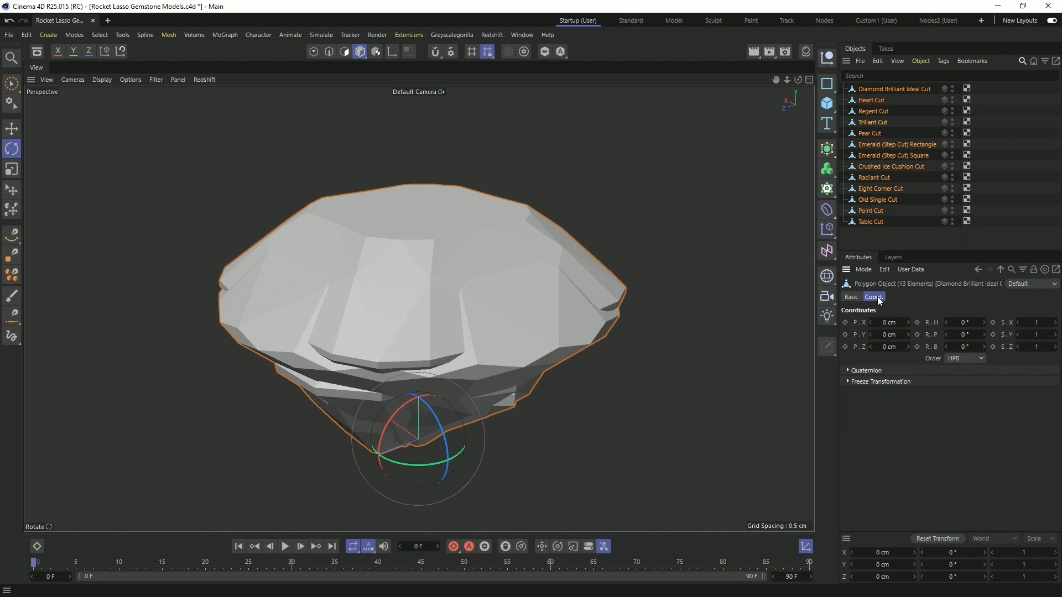
pyautogui.click(895, 322)
pyautogui.write('num*4')
pyautogui.press('Return')
# Examine the shapes of the different gemstone cuts in the row from several angles and distances
pyautogui.scroll(-5, 424, 230)
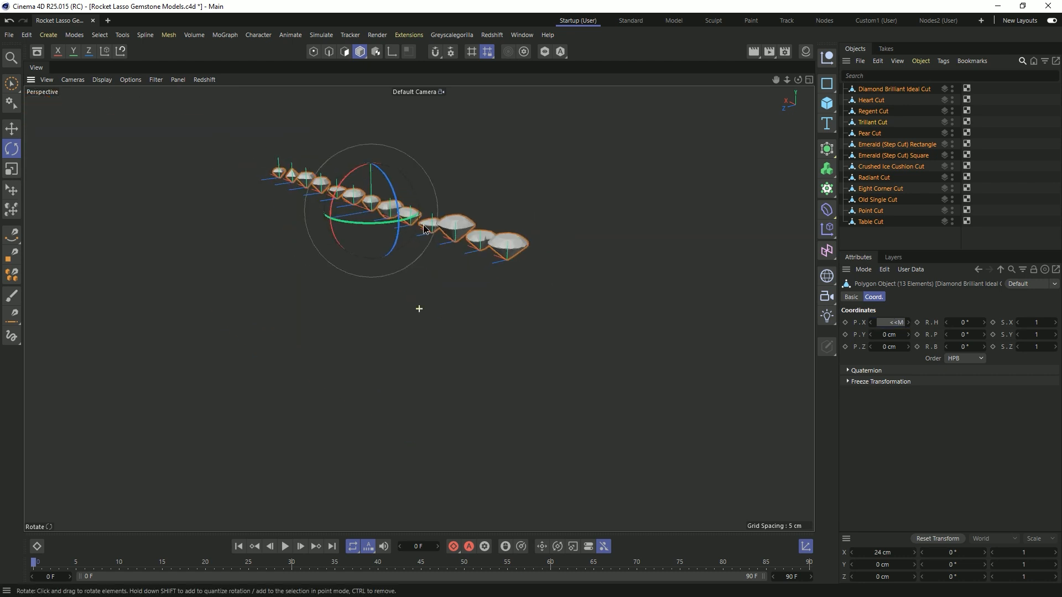
pyautogui.keyDown('alt'); pyautogui.moveTo(424, 230); pyautogui.dragTo(486, 294, button='middle'); pyautogui.keyUp('alt')
pyautogui.keyDown('alt'); pyautogui.moveTo(418, 308); pyautogui.dragTo(555, 306); pyautogui.keyUp('alt')
pyautogui.keyDown('alt'); pyautogui.moveTo(492, 270); pyautogui.dragTo(548, 257, button='right'); pyautogui.keyUp('alt')
pyautogui.keyDown('alt'); pyautogui.moveTo(548, 257); pyautogui.dragTo(535, 202); pyautogui.keyUp('alt')
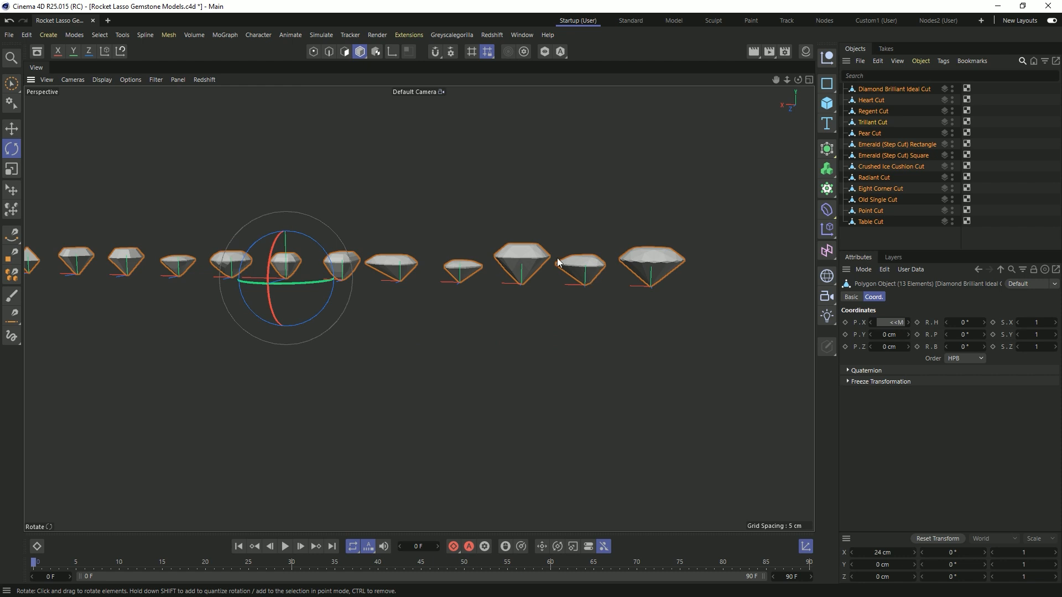
pyautogui.moveTo(449, 285)
pyautogui.keyDown('alt'); pyautogui.mouseDown()
pyautogui.moveTo(241, 270)
pyautogui.moveTo(186, 293)
pyautogui.moveTo(441, 275)
pyautogui.mouseUp(); pyautogui.keyUp('alt')
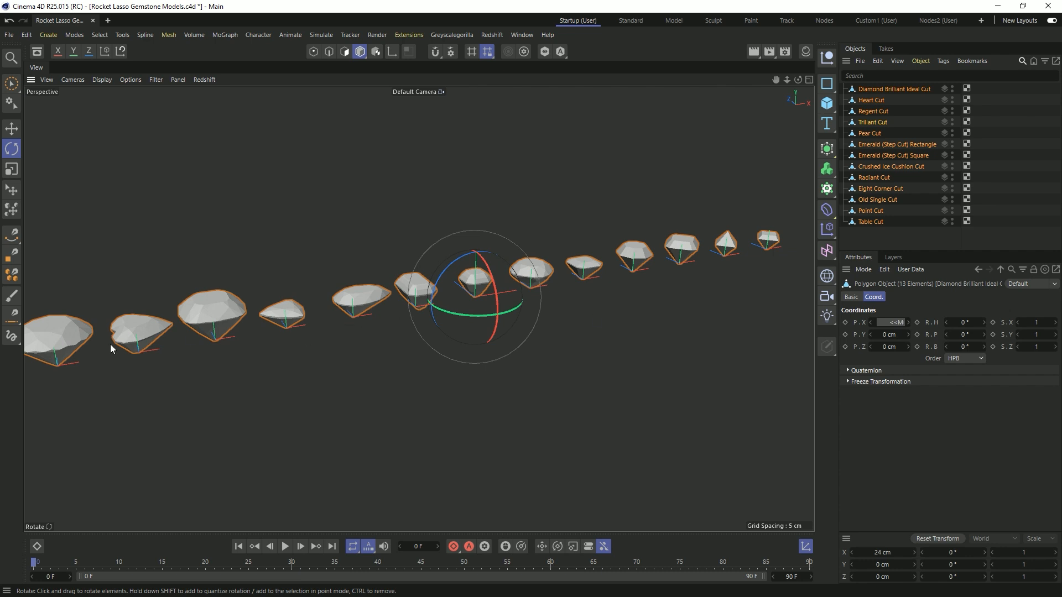
pyautogui.keyDown('alt'); pyautogui.moveTo(344, 310); pyautogui.dragTo(257, 313); pyautogui.keyUp('alt')
pyautogui.scroll(6, 536, 270)
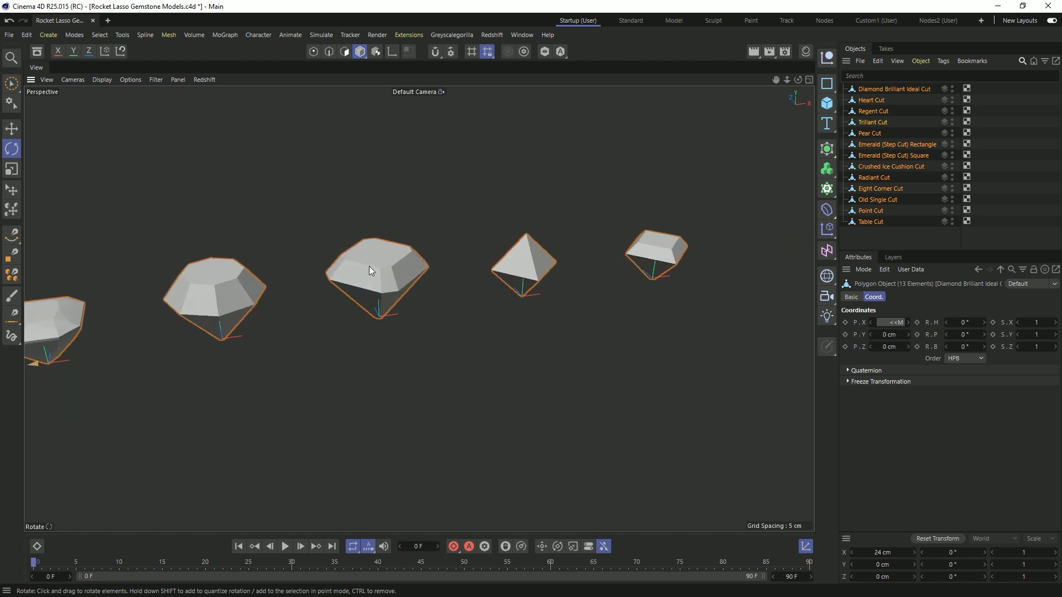
pyautogui.scroll(-10, 369, 266)
pyautogui.scroll(8, 388, 305)
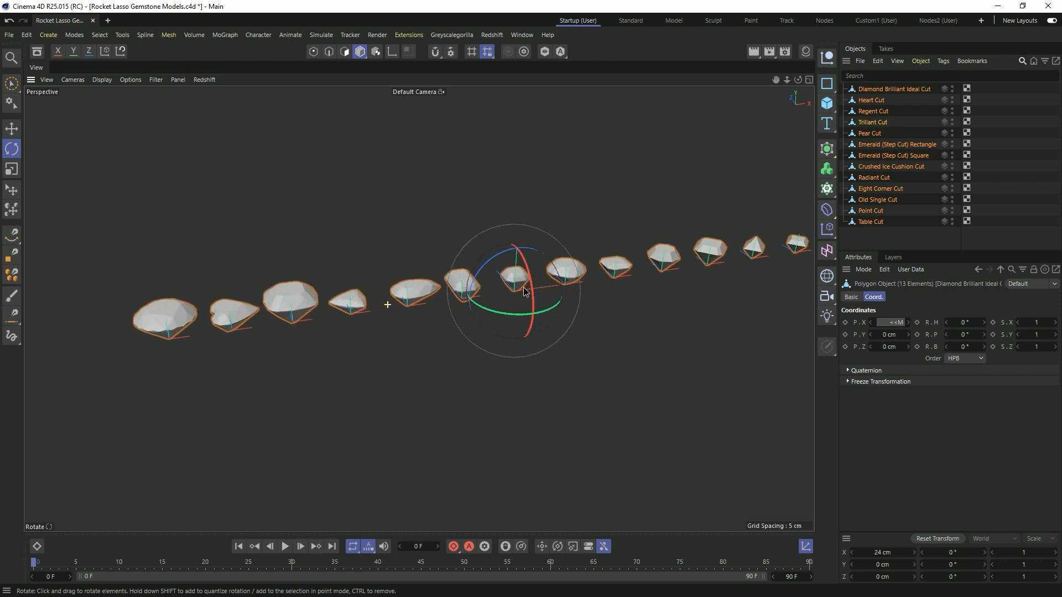
pyautogui.keyDown('alt'); pyautogui.moveTo(307, 298); pyautogui.dragTo(386, 301); pyautogui.keyUp('alt')
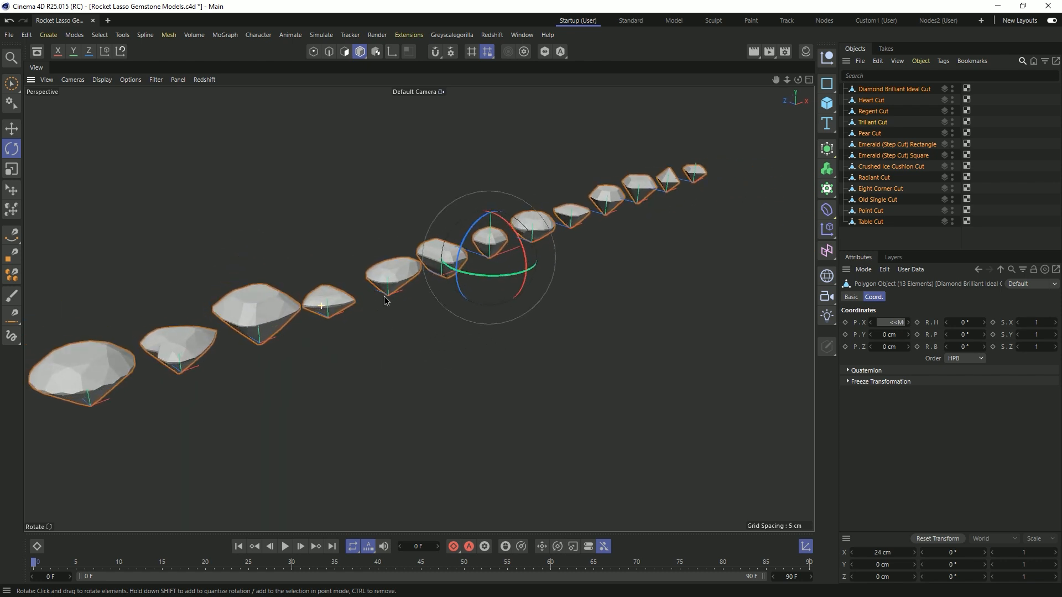
pyautogui.keyDown('alt'); pyautogui.moveTo(442, 253); pyautogui.dragTo(495, 266); pyautogui.keyUp('alt')
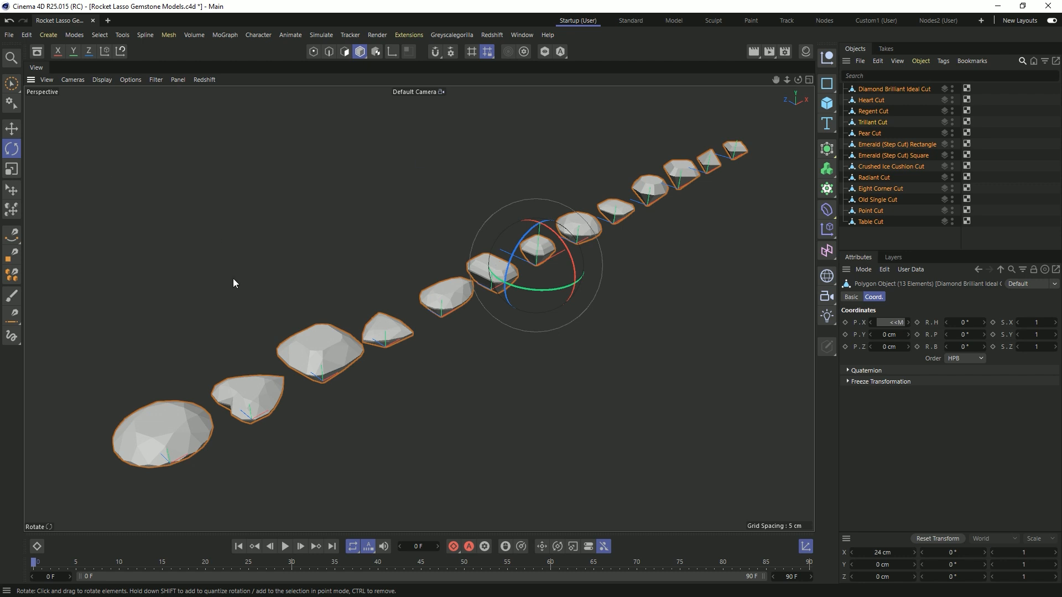
# Paste the Checkerboard material into the scene and apply it to all selected gemstones to inspect their UV mapping
pyautogui.click(806, 51)
pyautogui.click(703, 192)
pyautogui.hotkey('ctrl', 'v')
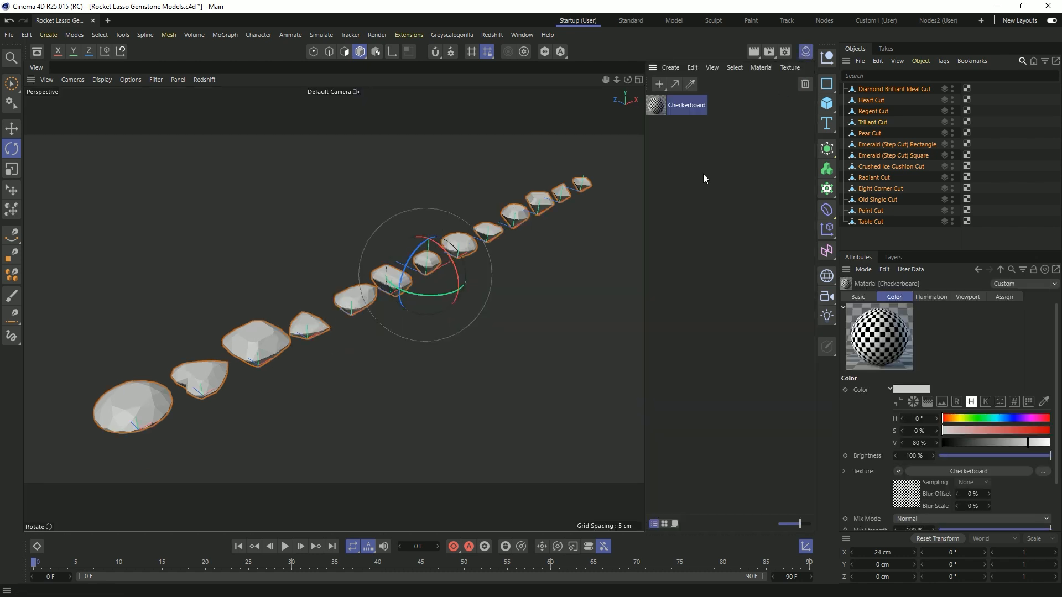
pyautogui.rightClick(662, 105)
pyautogui.click(703, 214)
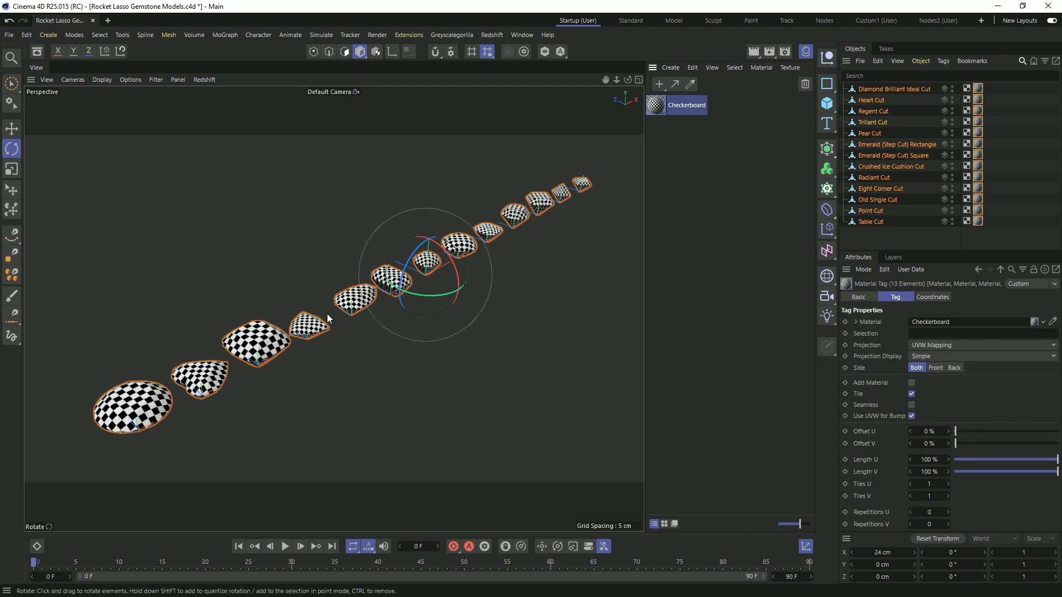
pyautogui.keyDown('alt'); pyautogui.moveTo(449, 237); pyautogui.dragTo(413, 262); pyautogui.keyUp('alt')
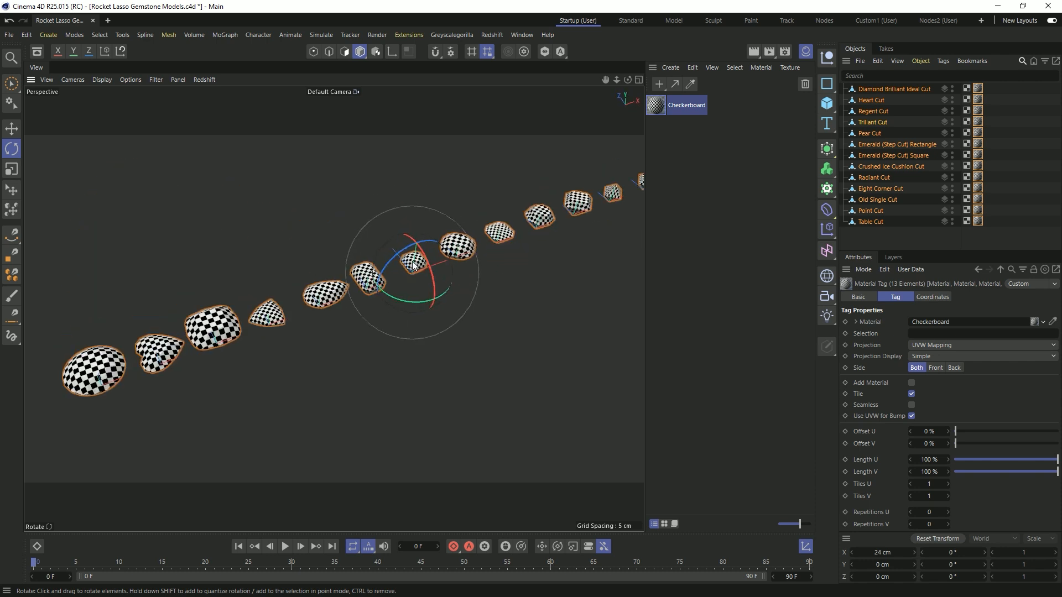
# Undo the checkerboard assignment and reset the transform of all gemstones
pyautogui.hotkey('ctrl', 'z')
pyautogui.click(806, 51)
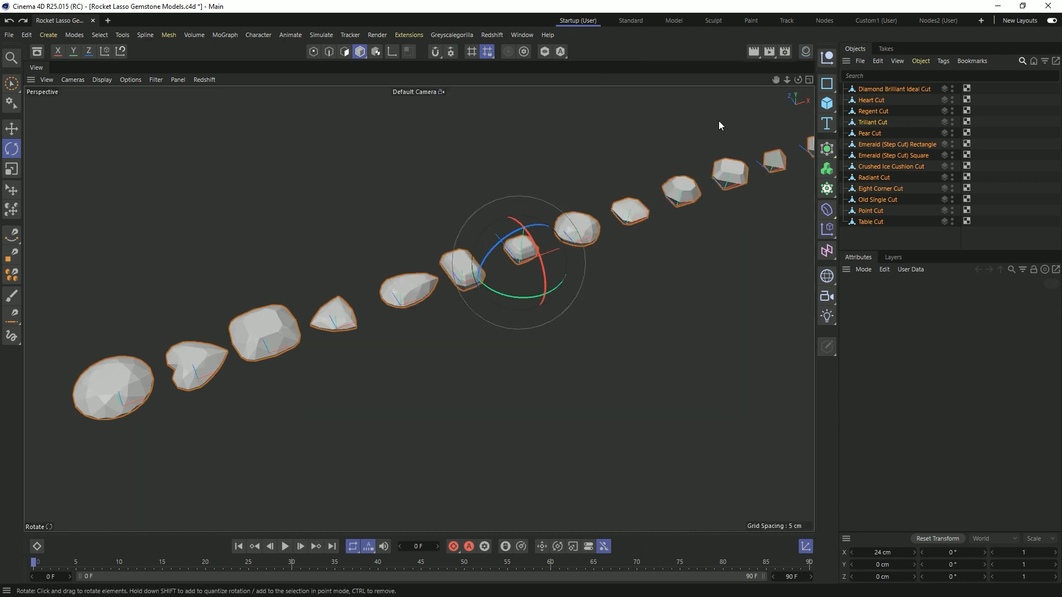
pyautogui.moveTo(882, 241); pyautogui.dragTo(863, 67)
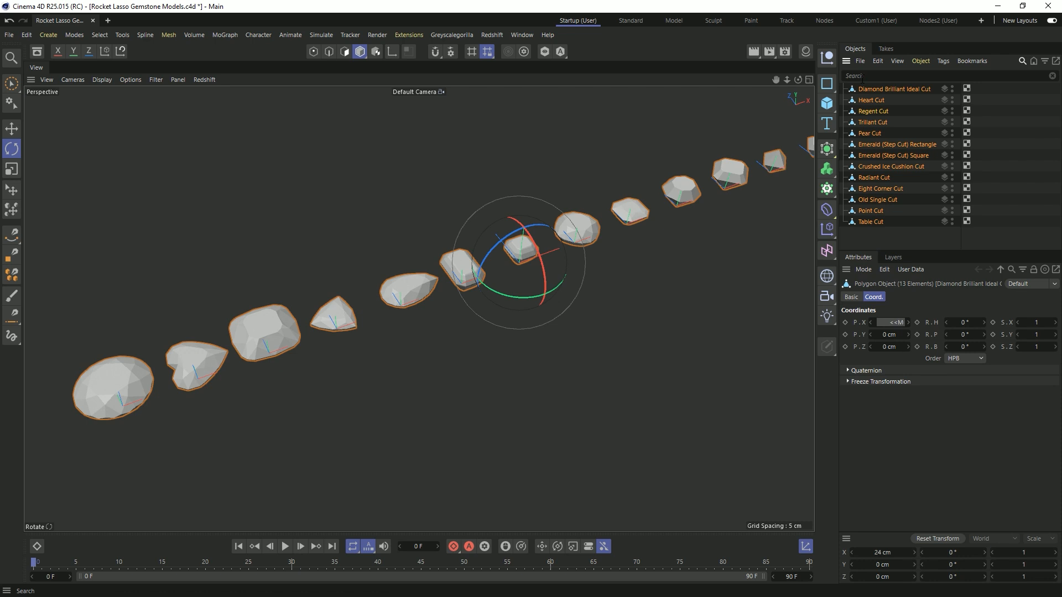
pyautogui.click(930, 538)
pyautogui.press('h')
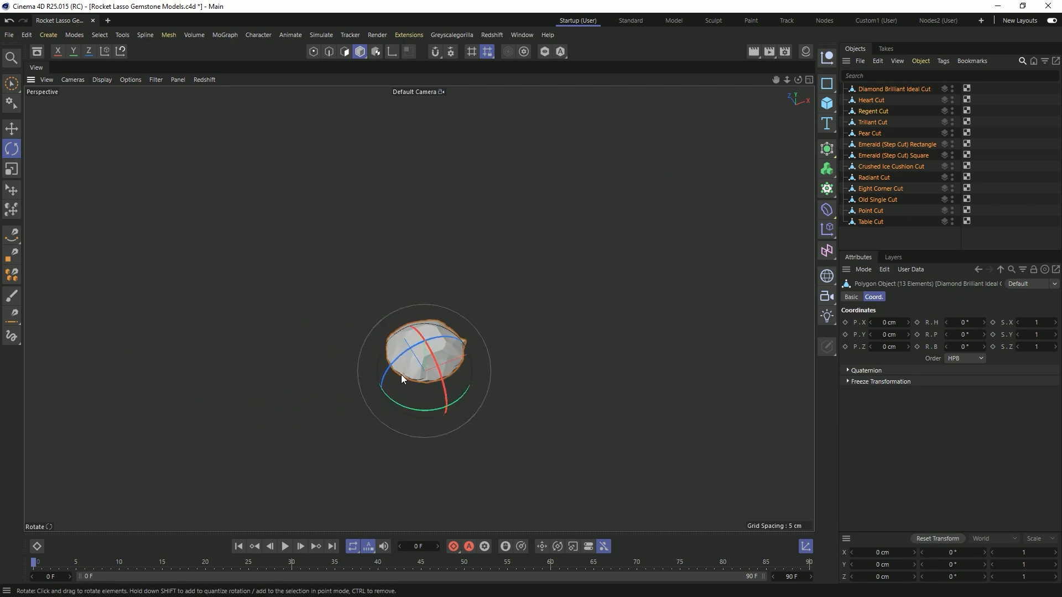
# Delete the existing Gemstones category from the Rocket Lasso category under Objects in the asset library
pyautogui.click(36, 53)
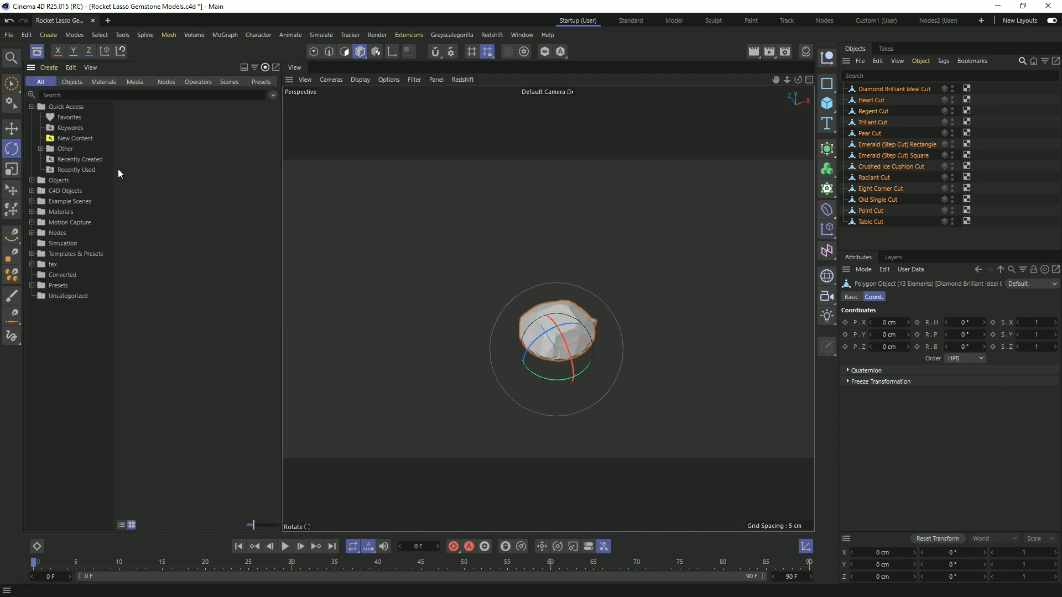
pyautogui.click(41, 178)
pyautogui.click(33, 179)
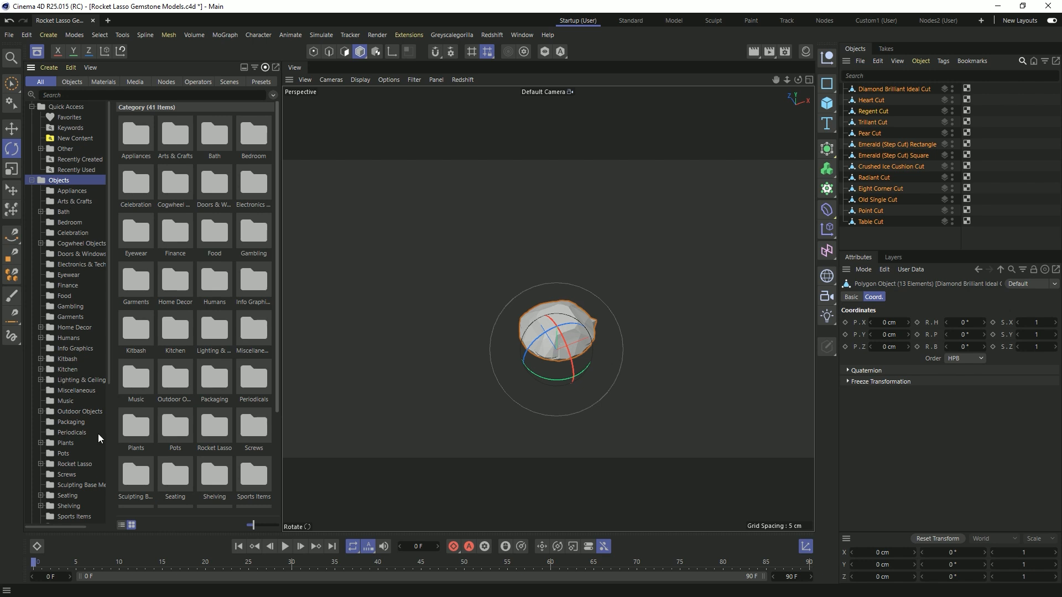
pyautogui.click(75, 464)
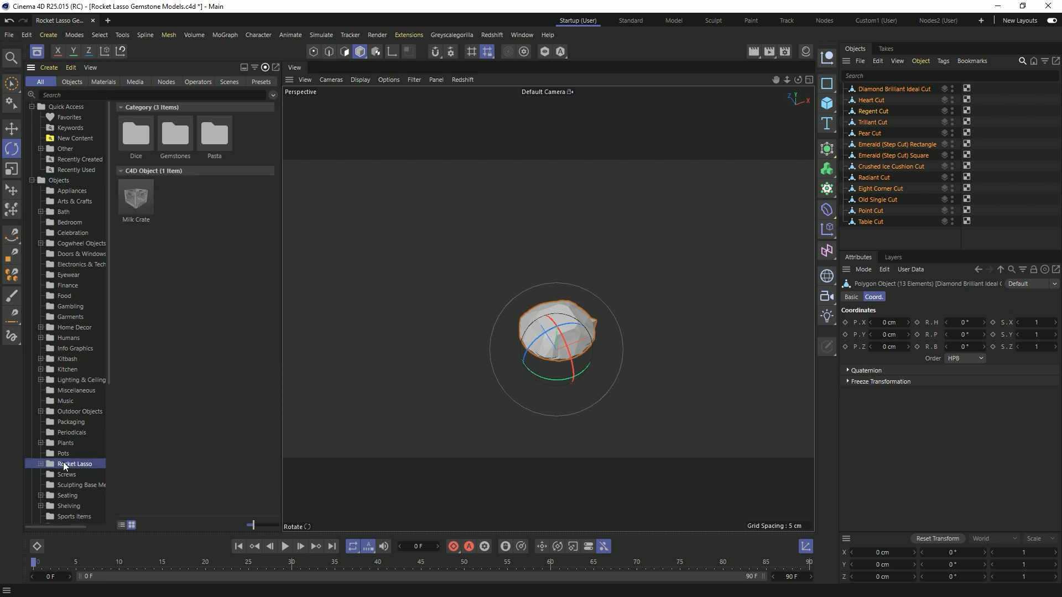
pyautogui.rightClick(68, 464)
pyautogui.click(177, 136)
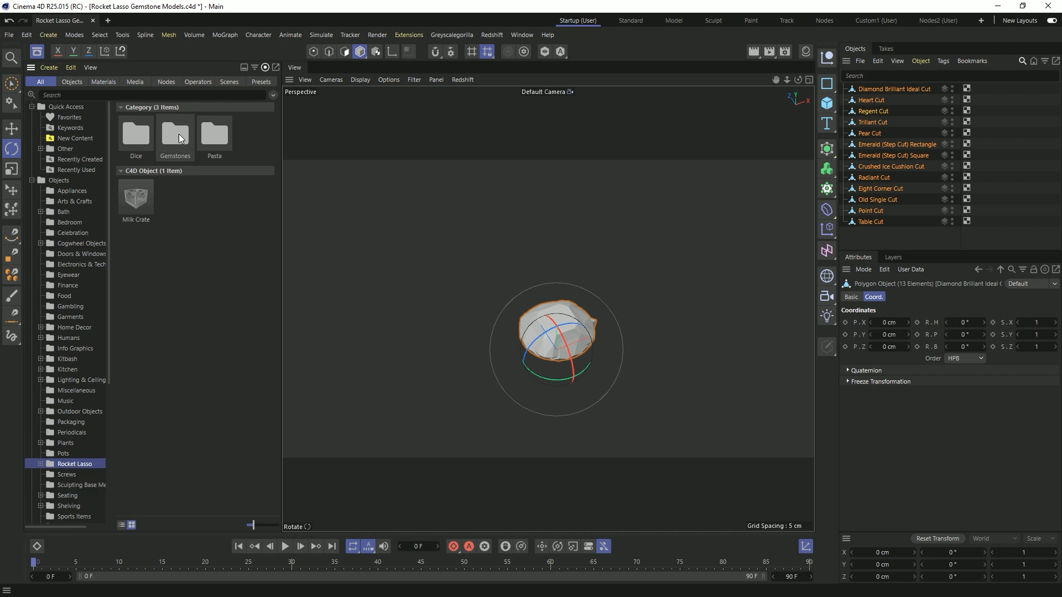
pyautogui.rightClick(181, 135)
pyautogui.click(217, 271)
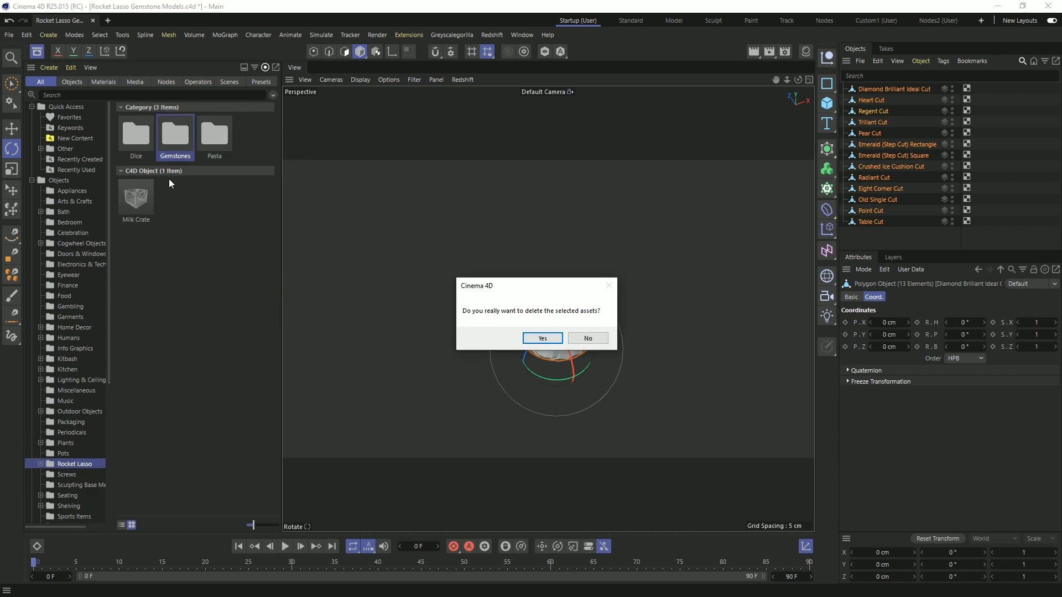
pyautogui.click(544, 339)
# Create a new asset category named Gemstones inside Rocket Lasso, in the Rocket Lasso Asset Browser database
pyautogui.rightClick(84, 463)
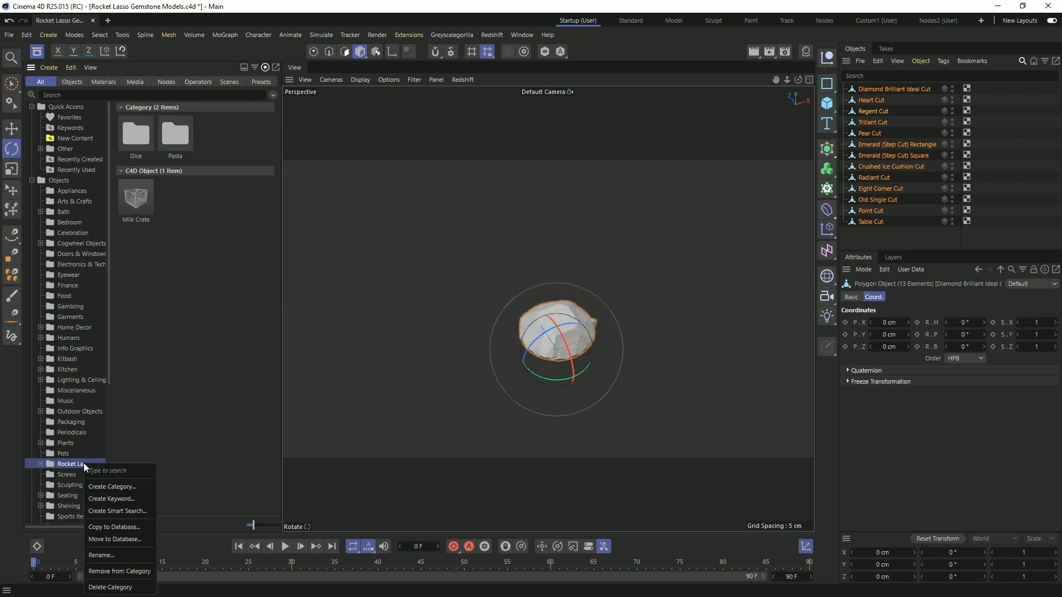
pyautogui.click(104, 486)
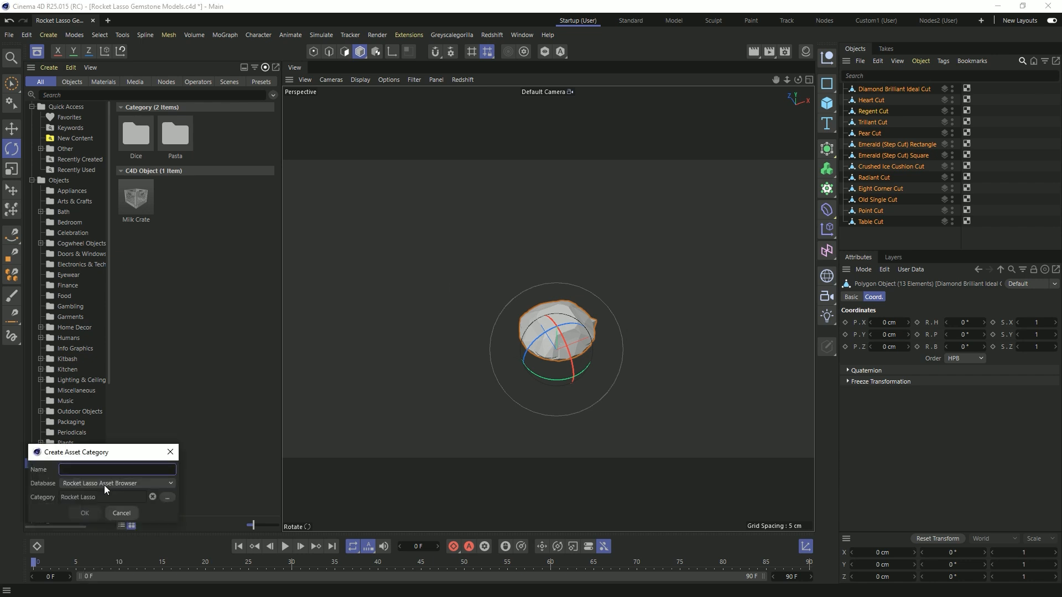
pyautogui.write('Gemstones')
pyautogui.click(84, 512)
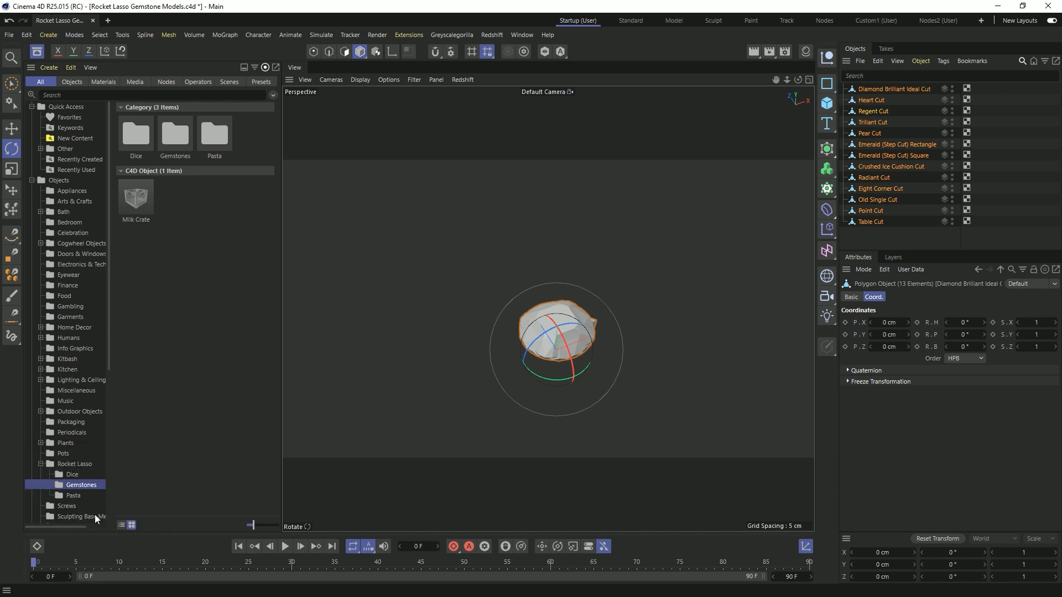
# Save all gemstone objects as version 1.0 assets in the Gemstones category of the Rocket Lasso Asset Browser database
pyautogui.doubleClick(172, 140)
pyautogui.click(874, 177)
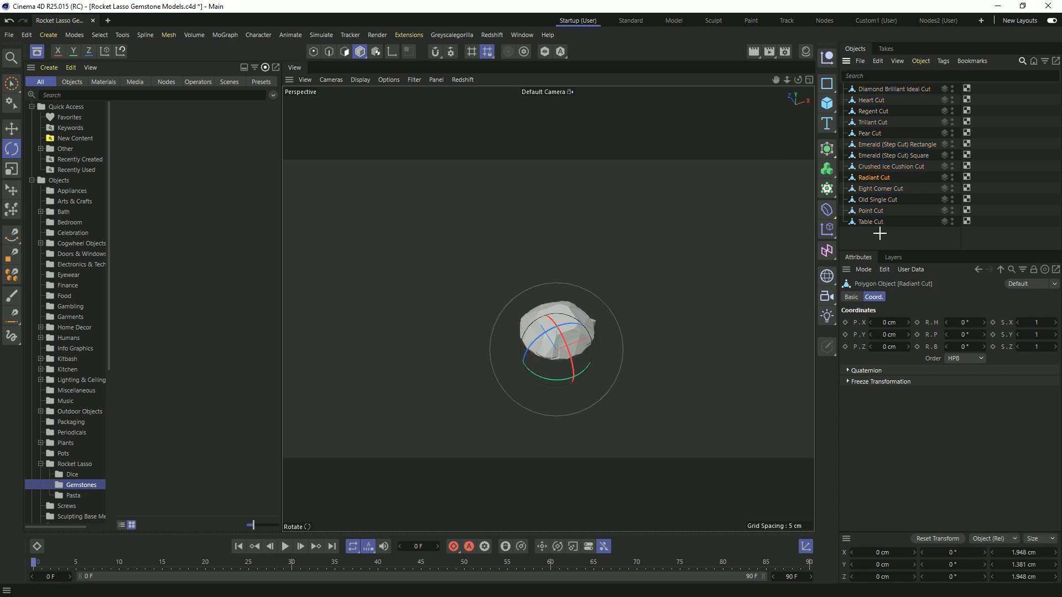
pyautogui.moveTo(880, 233); pyautogui.dragTo(157, 172)
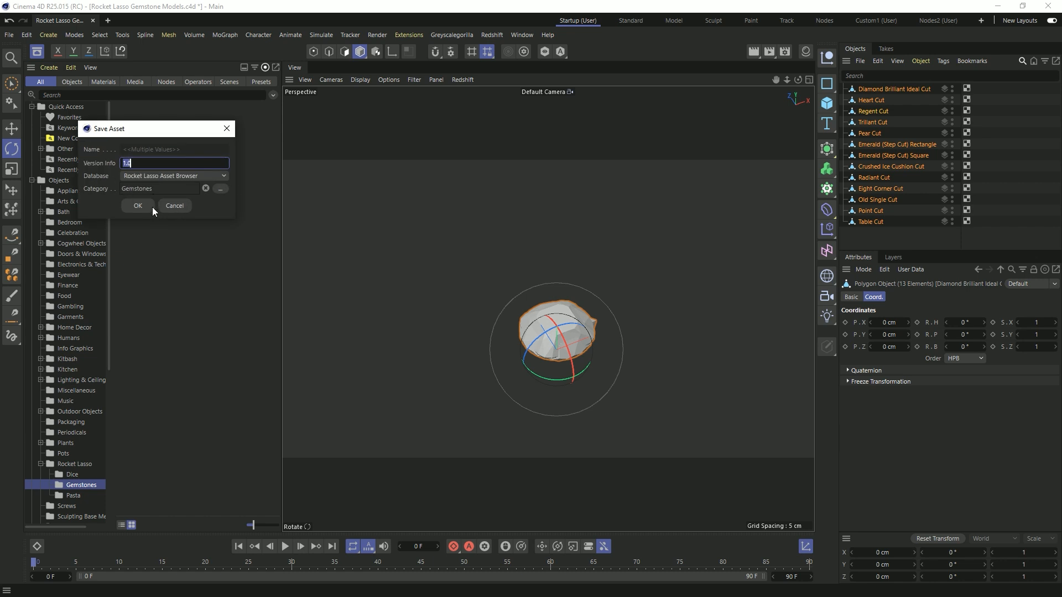
pyautogui.click(138, 206)
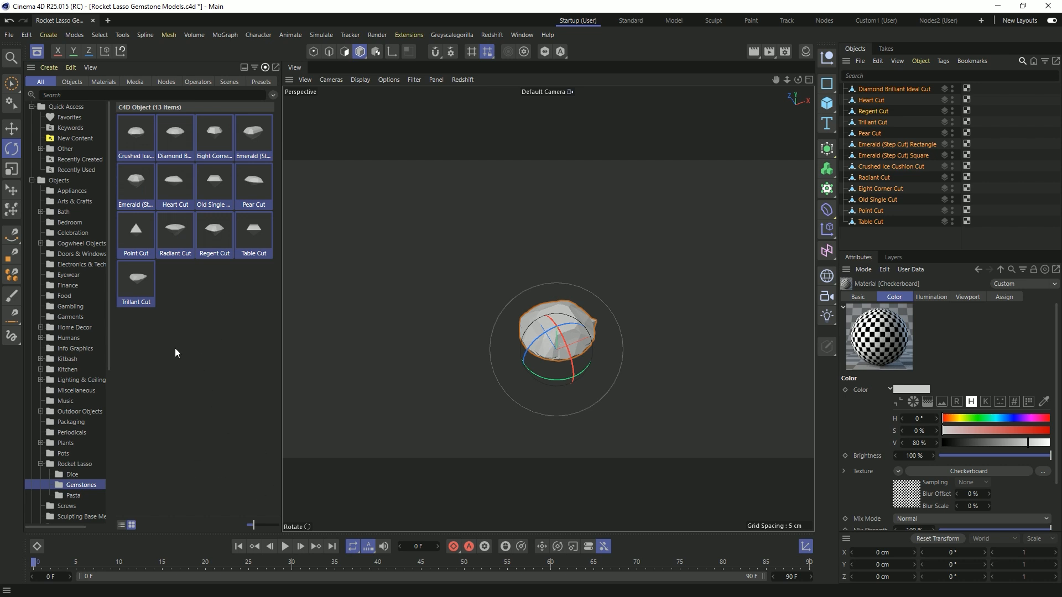
# Create a Gemstone keyword and assign it to all the selected gemstone assets
pyautogui.rightClick(134, 178)
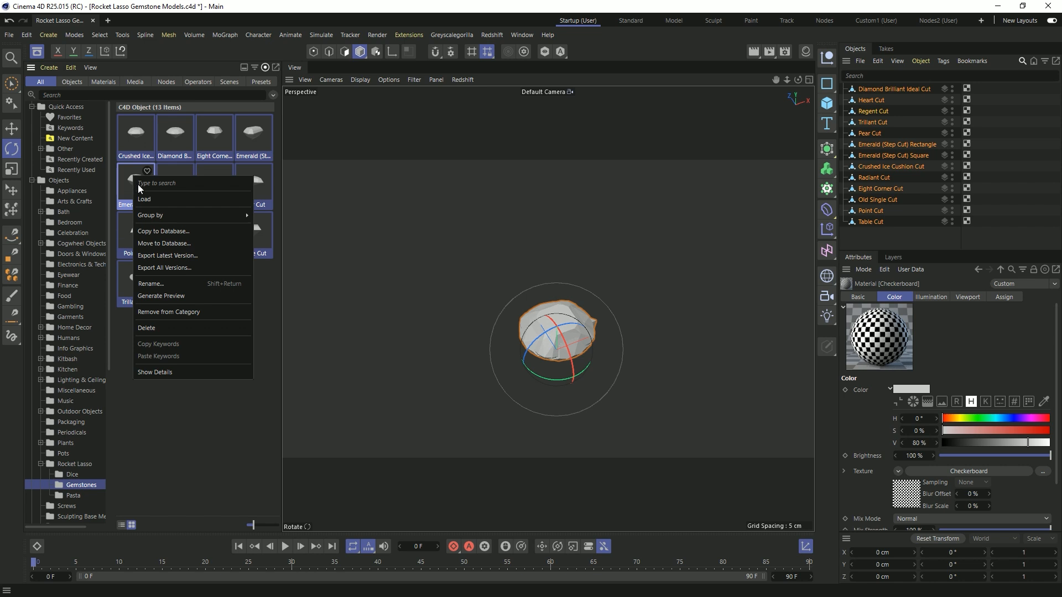
pyautogui.click(195, 371)
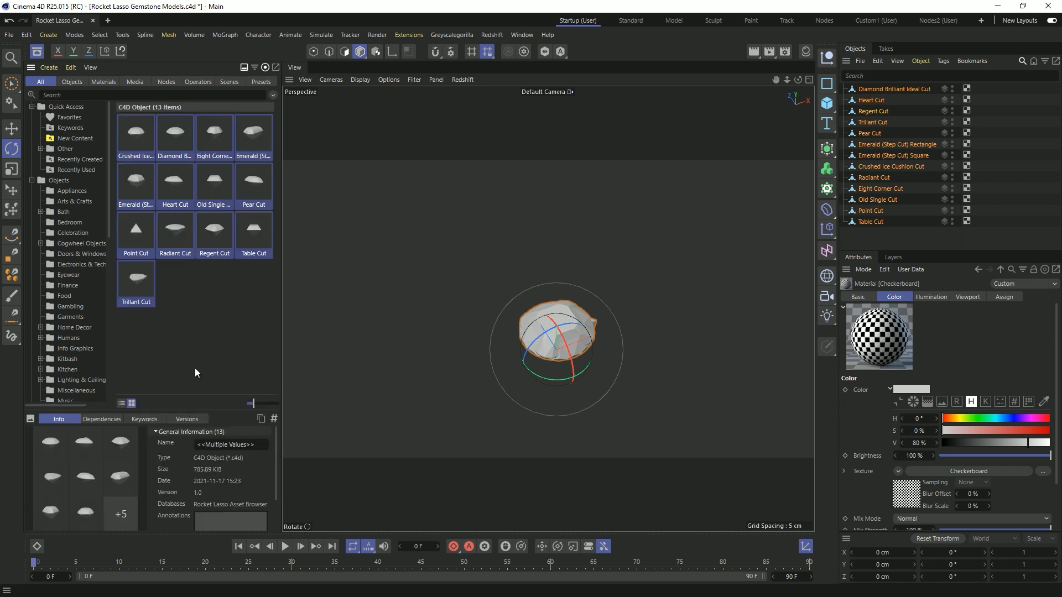
pyautogui.click(146, 421)
pyautogui.click(193, 483)
pyautogui.write('Gemstone')
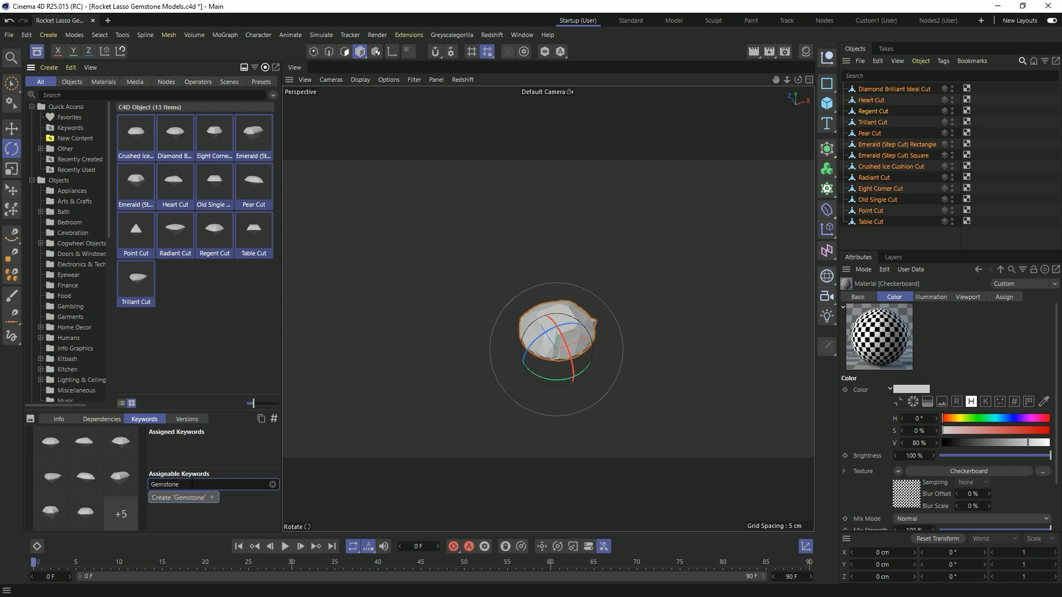
pyautogui.press('Return')
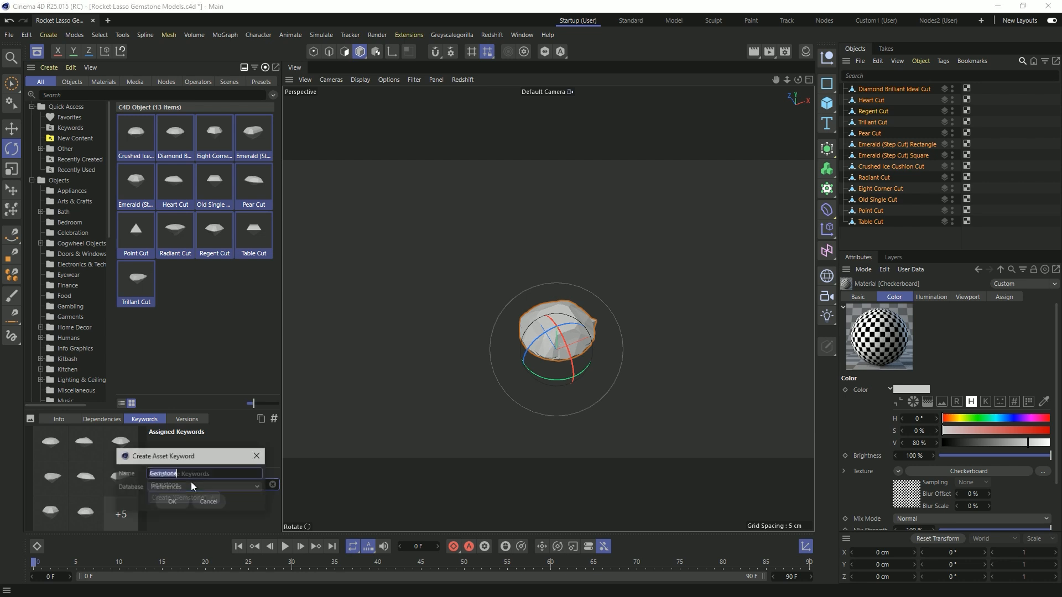
pyautogui.click(172, 501)
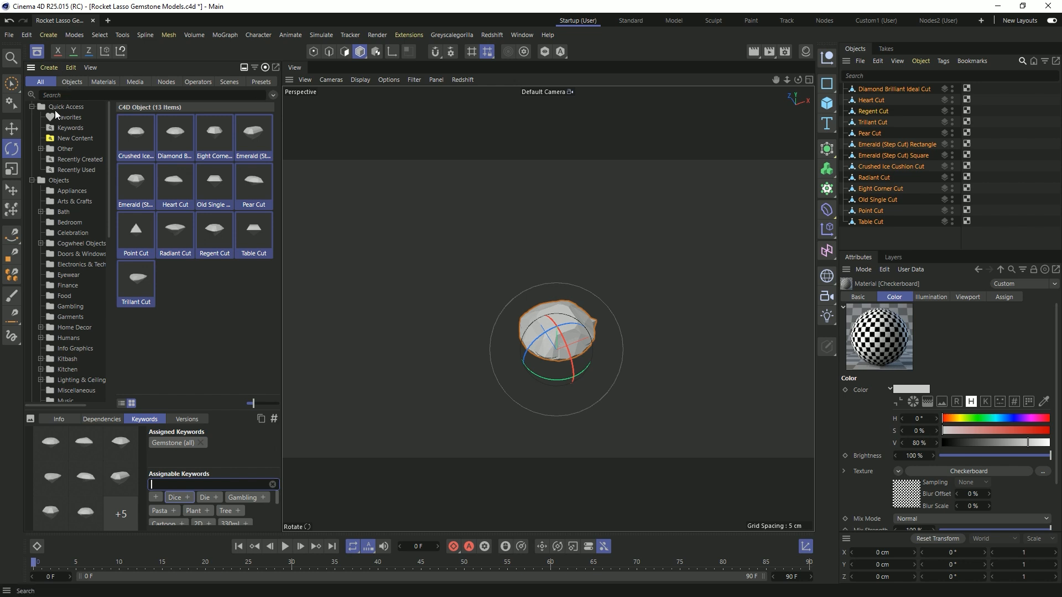
# Search the whole asset library for "gemstone", then close the Asset Browser
pyautogui.click(70, 118)
pyautogui.click(77, 148)
pyautogui.click(78, 139)
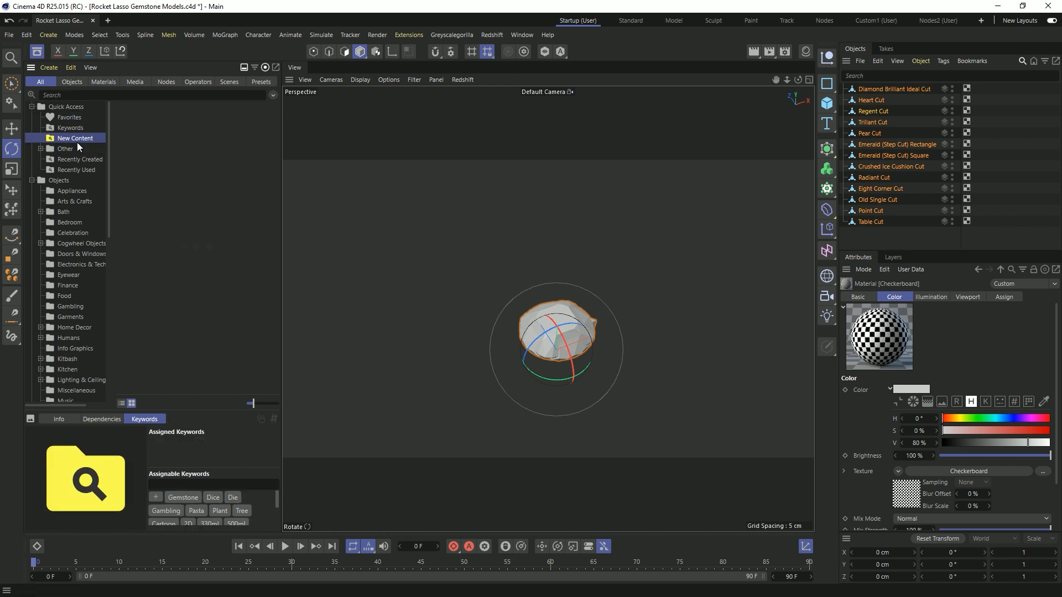
pyautogui.click(108, 94)
pyautogui.write('ge')
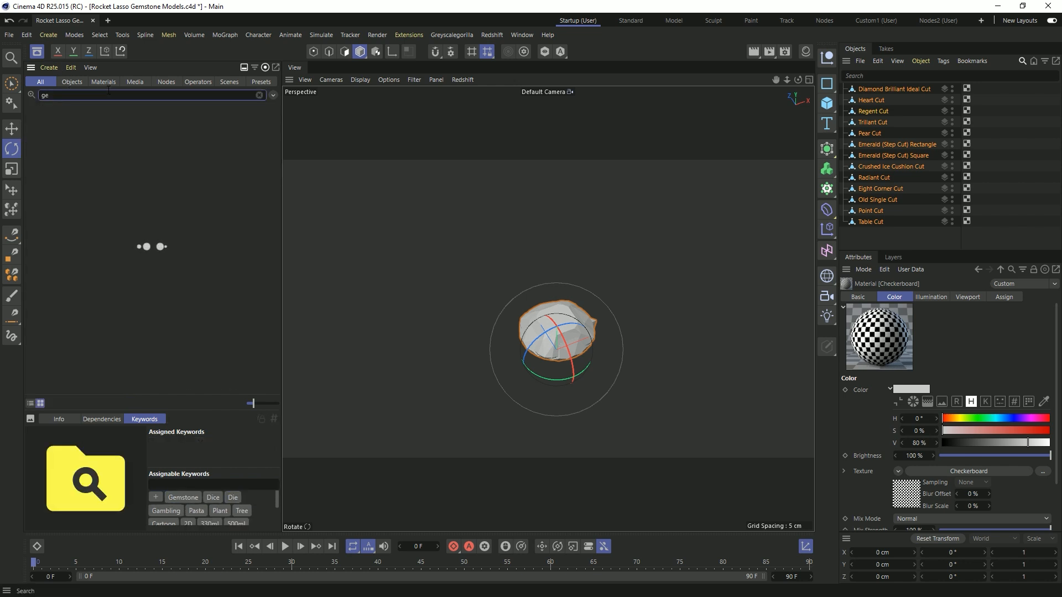
pyautogui.write('mstone')
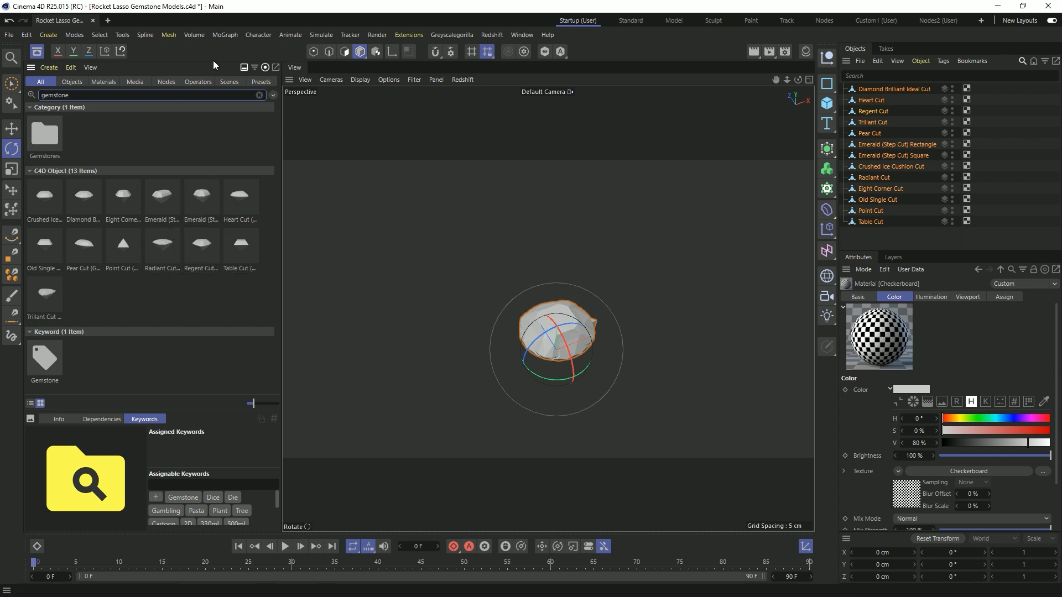
pyautogui.click(39, 52)
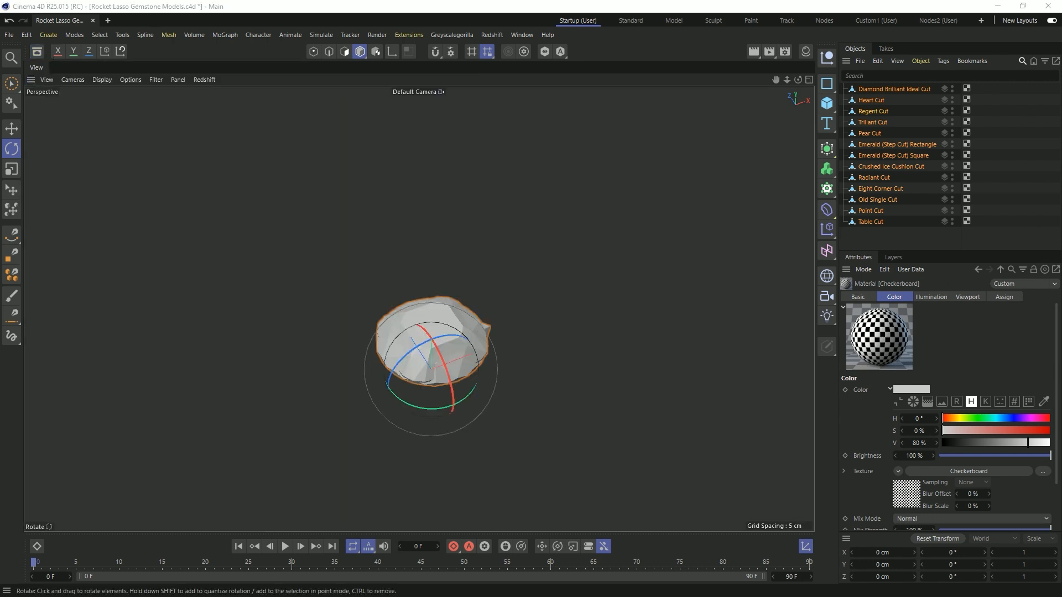
# Switch to File Explorer and load Rocket Lasso Gemstones (Redshift).c4d into Cinema 4D, then return to the opened scene
pyautogui.hotkey('alt', 'Tab')
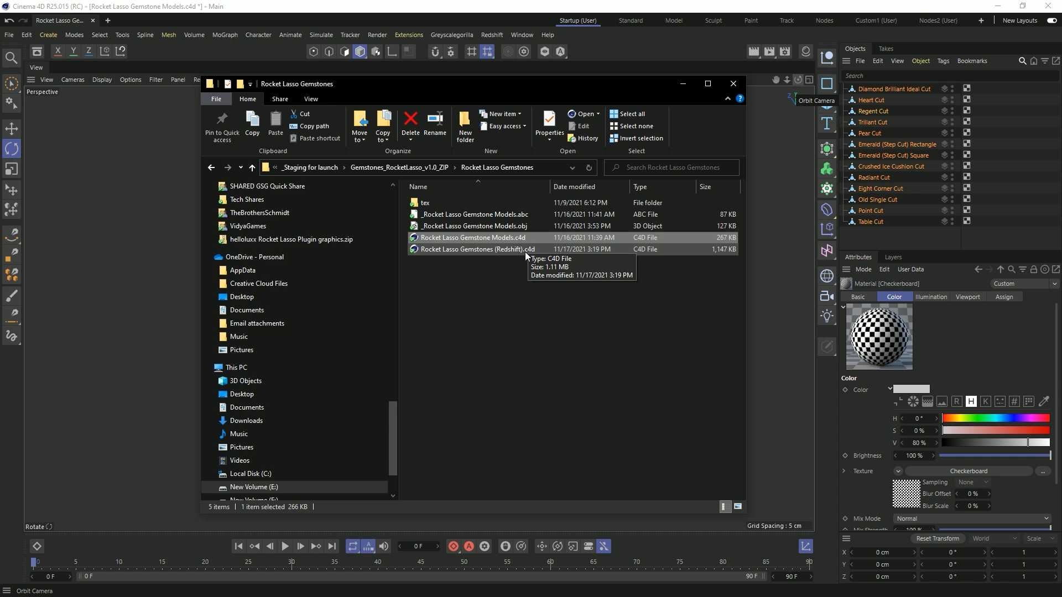
pyautogui.moveTo(525, 251); pyautogui.dragTo(158, 190)
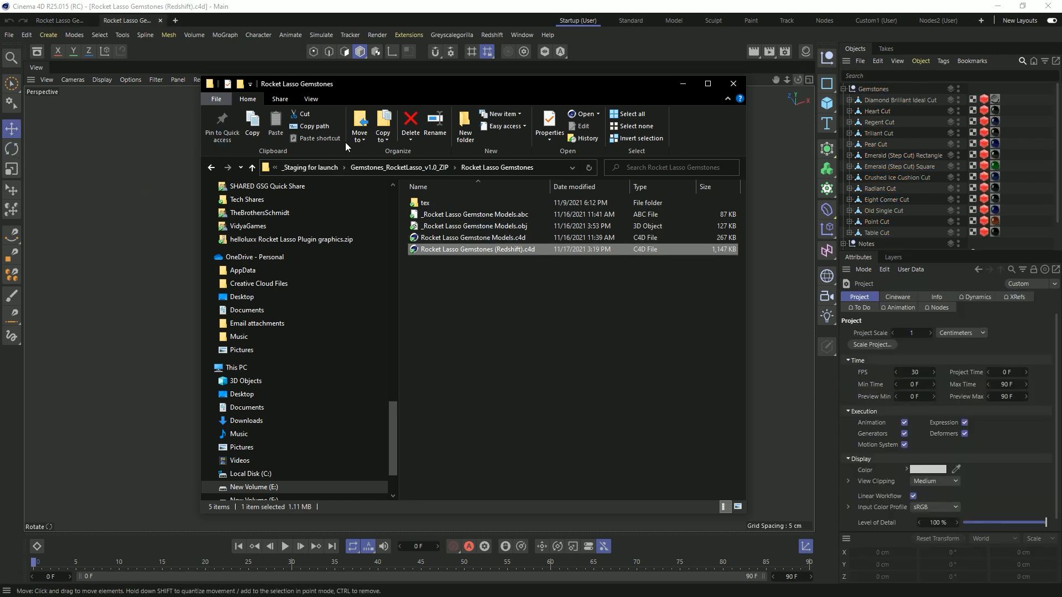
pyautogui.click(642, 51)
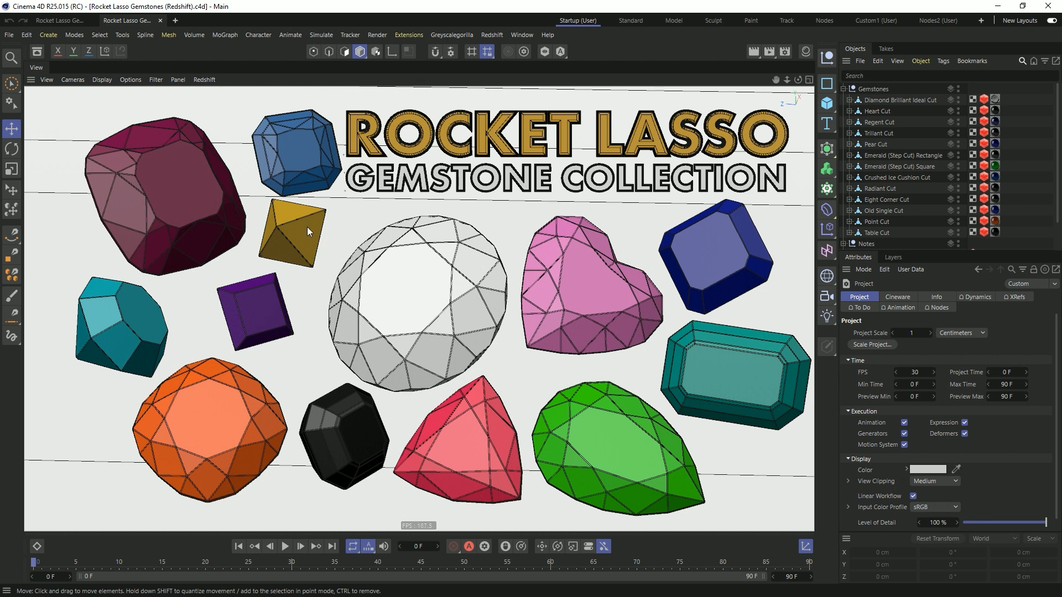
# Examine the contents of the Lights and Notes groups in the scene hierarchy, then collapse both groups
pyautogui.scroll(-3, 930, 177)
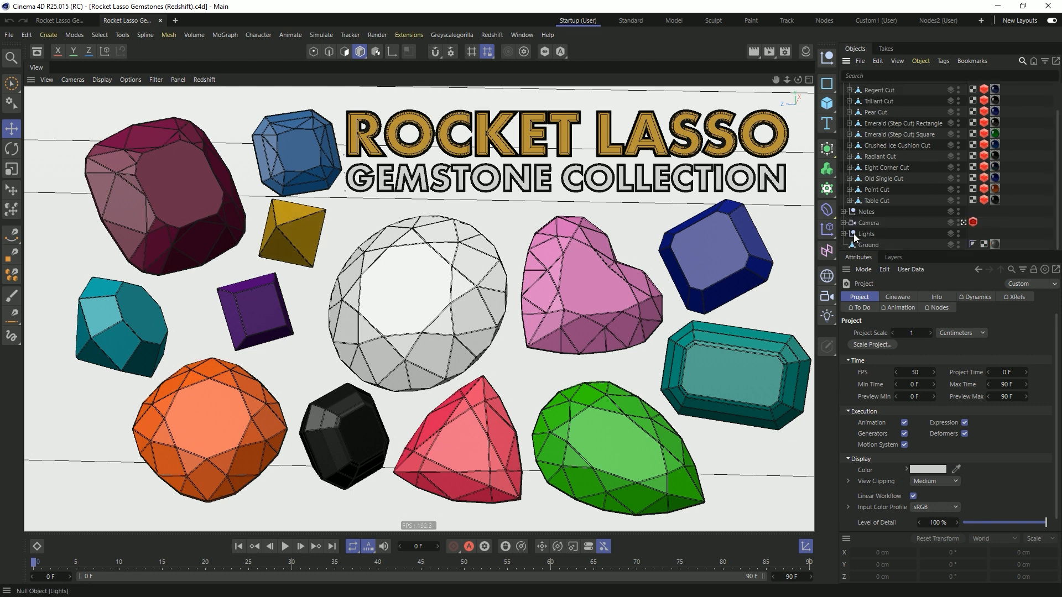
pyautogui.scroll(-3, 855, 227)
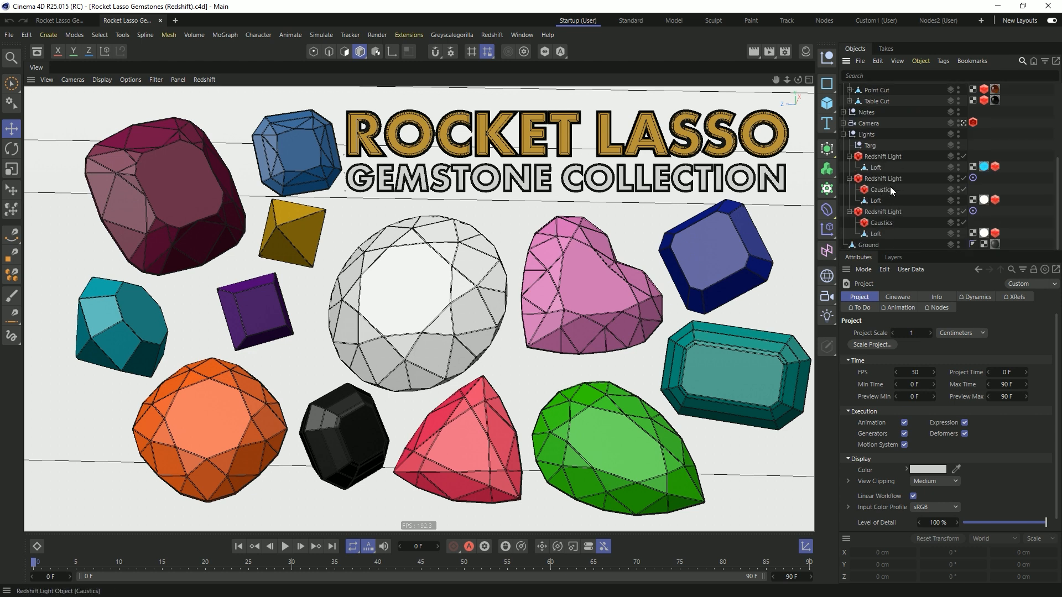
pyautogui.click(843, 135)
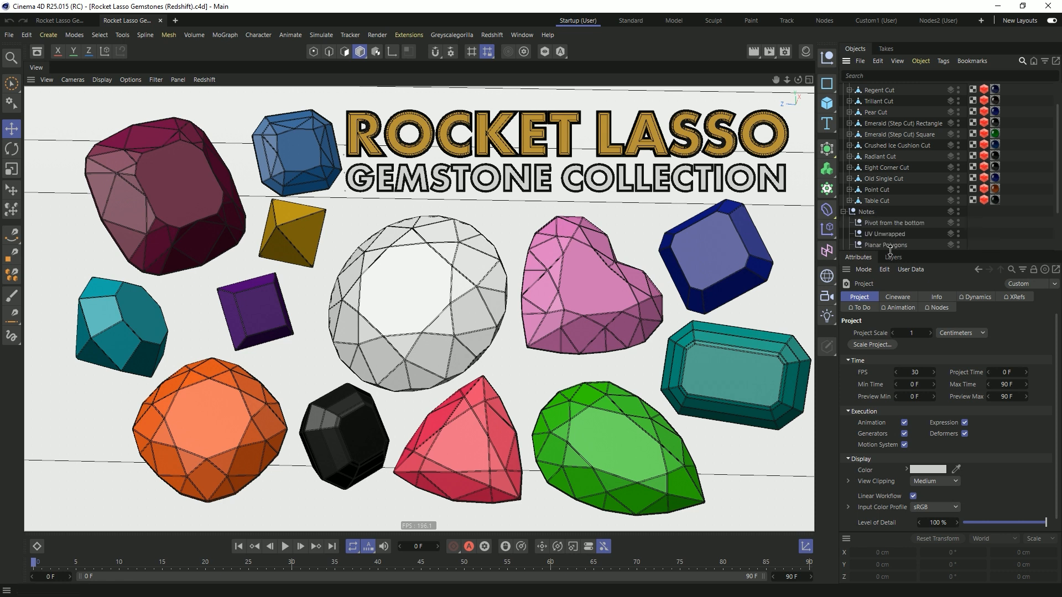
pyautogui.click(843, 211)
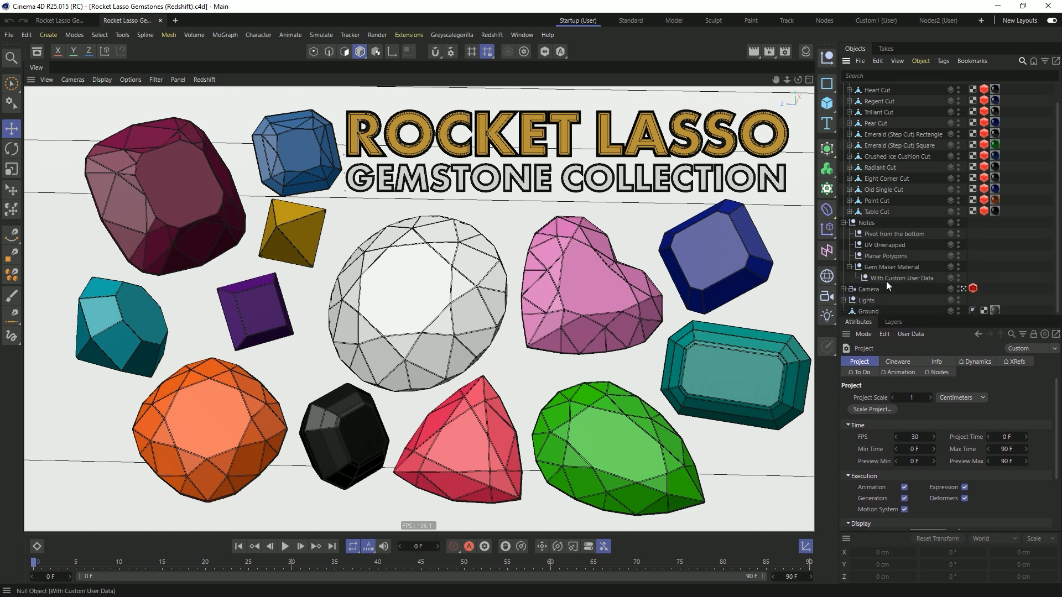
pyautogui.click(843, 223)
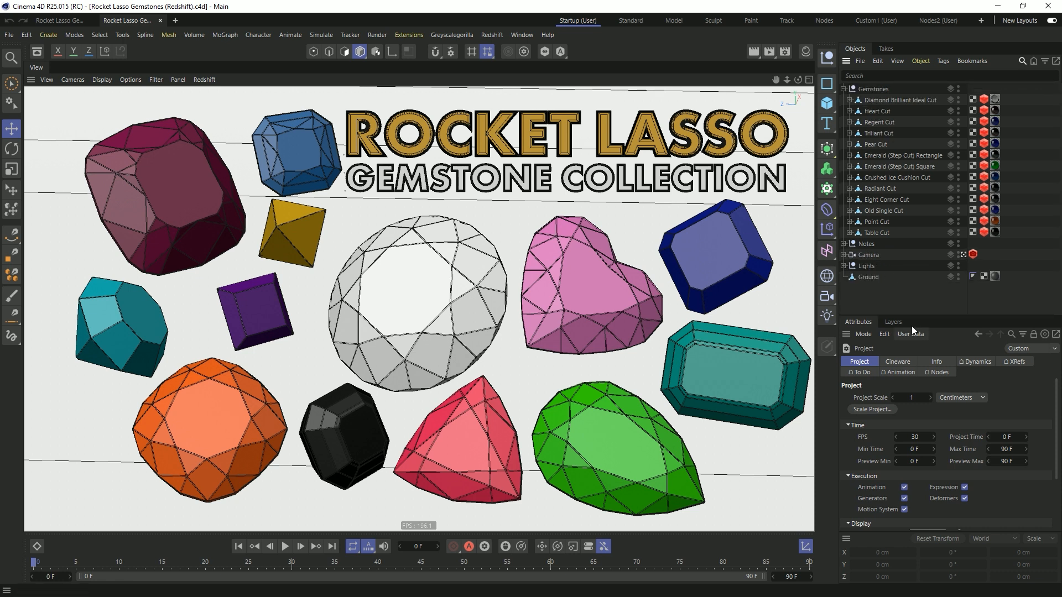
pyautogui.moveTo(910, 317); pyautogui.dragTo(913, 259)
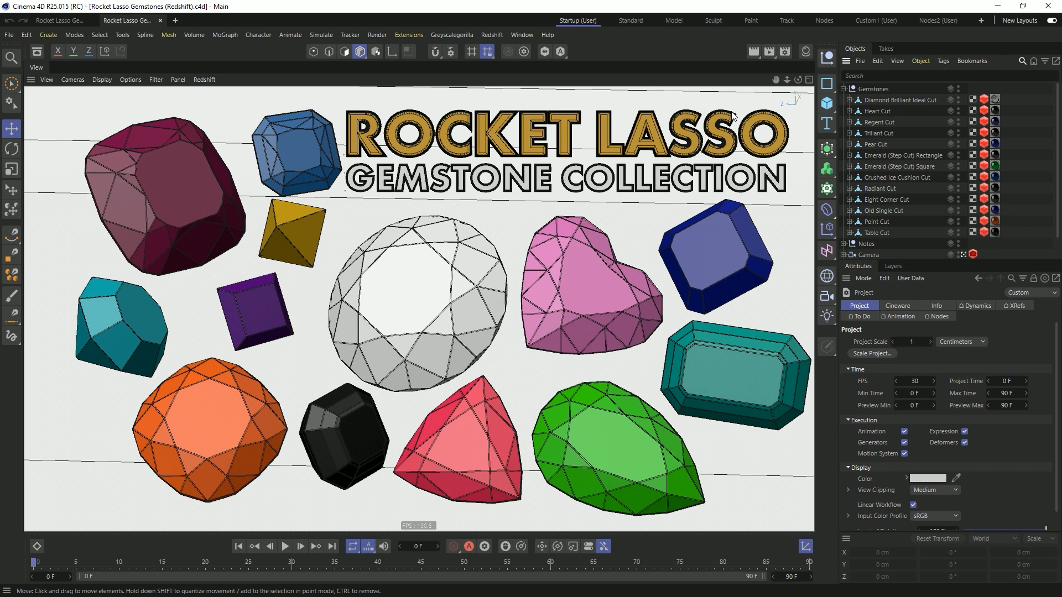
# Open the Redshift RenderView to render the gemstone scene and move its window over the viewport
pyautogui.click(492, 35)
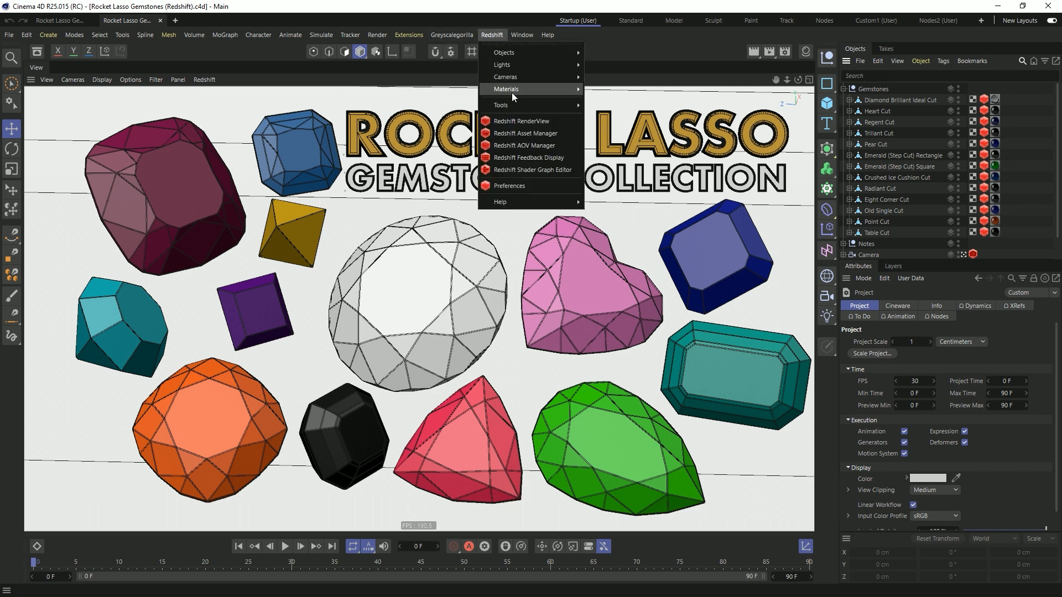
pyautogui.click(520, 121)
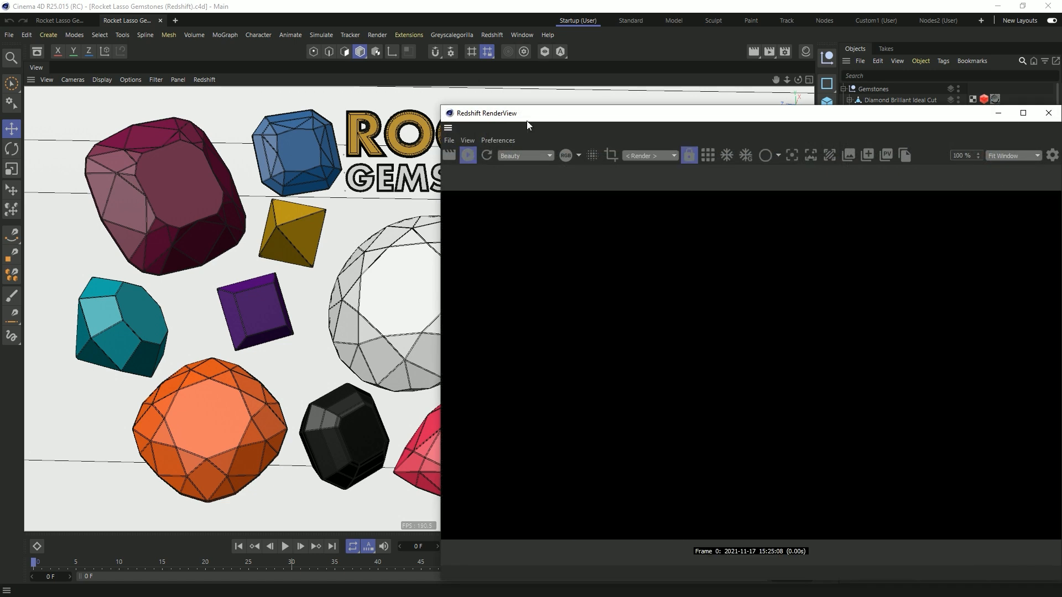
pyautogui.moveTo(562, 120); pyautogui.dragTo(173, 77)
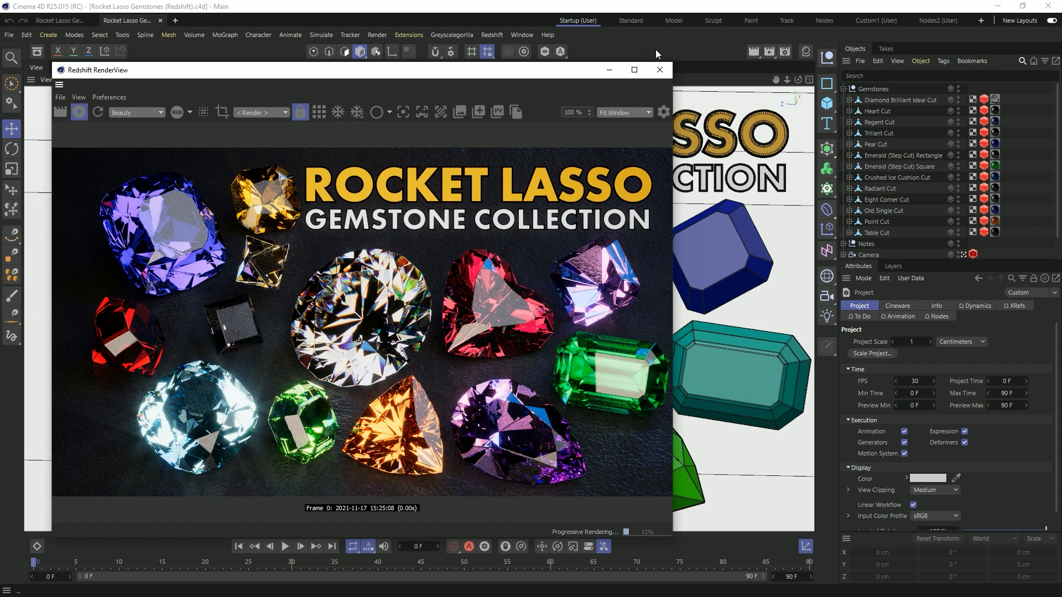
# Disable Redshift Post-Effects in the render settings and close the settings window
pyautogui.click(637, 48)
pyautogui.hotkey('ctrl', 'b')
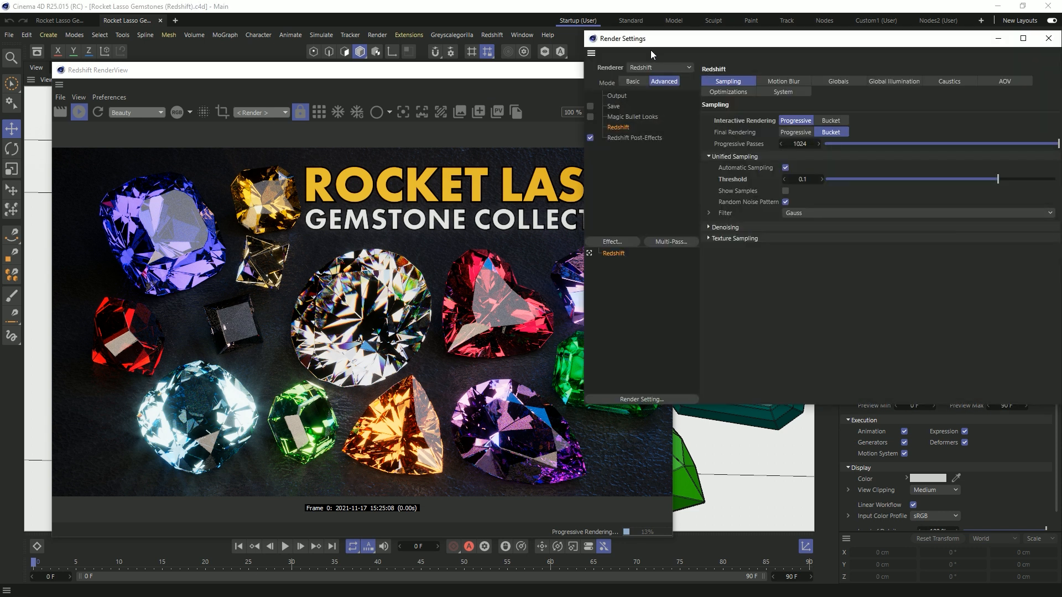
pyautogui.moveTo(650, 50); pyautogui.dragTo(530, 74)
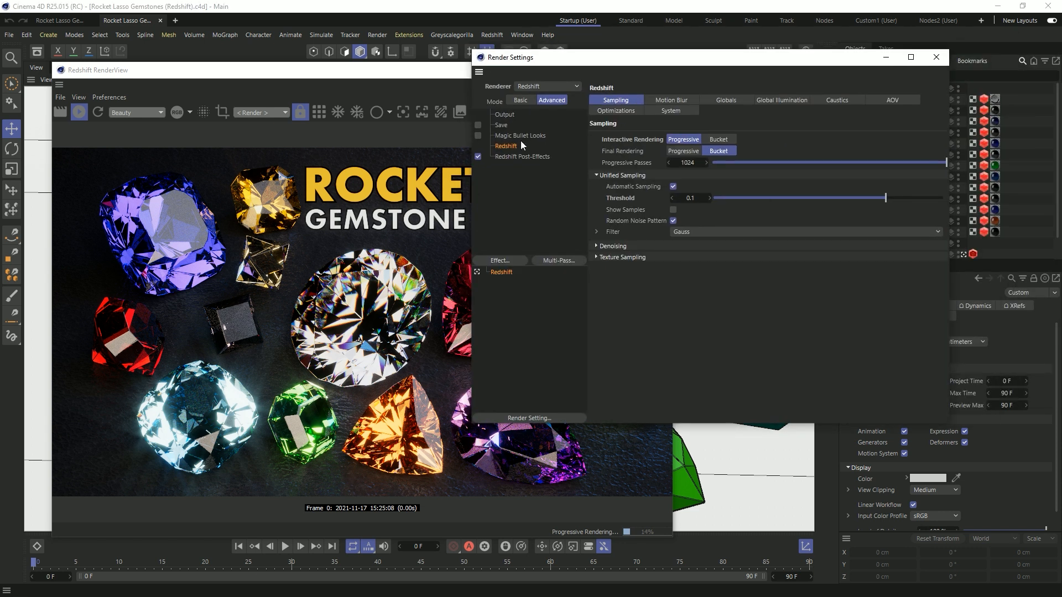
pyautogui.click(478, 156)
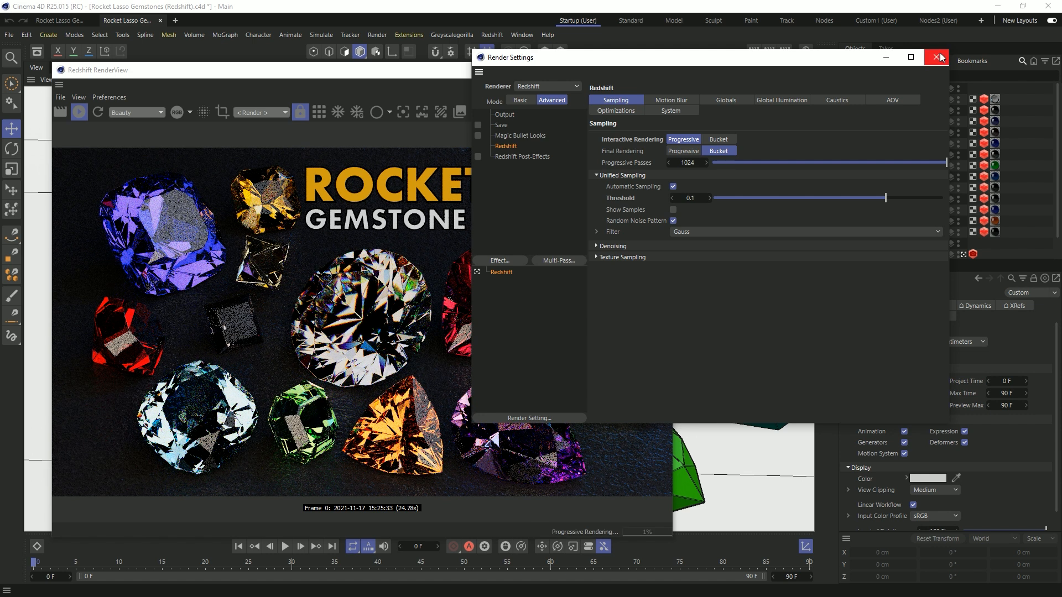
pyautogui.click(937, 57)
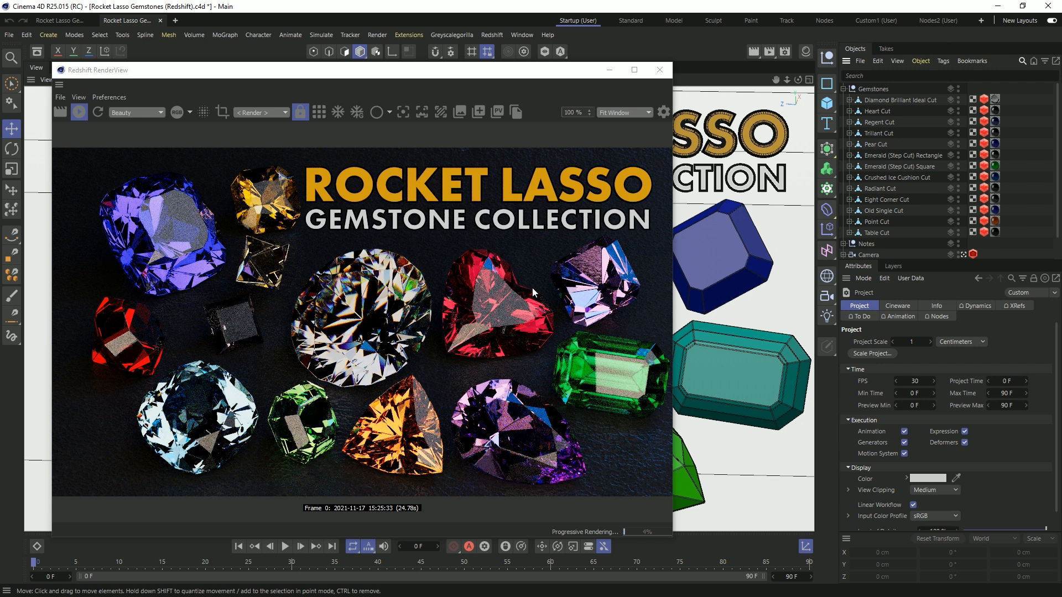
# Show the scene's material list and resize it so the material names are readable beside the render preview
pyautogui.click(805, 50)
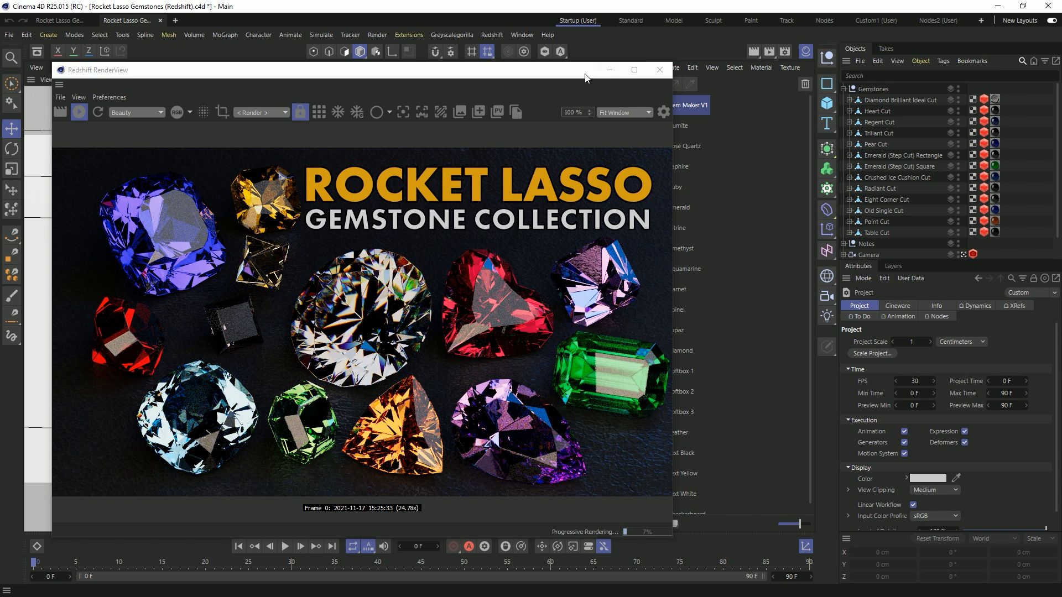
pyautogui.moveTo(578, 70); pyautogui.dragTo(522, 70)
pyautogui.moveTo(647, 114); pyautogui.dragTo(729, 116)
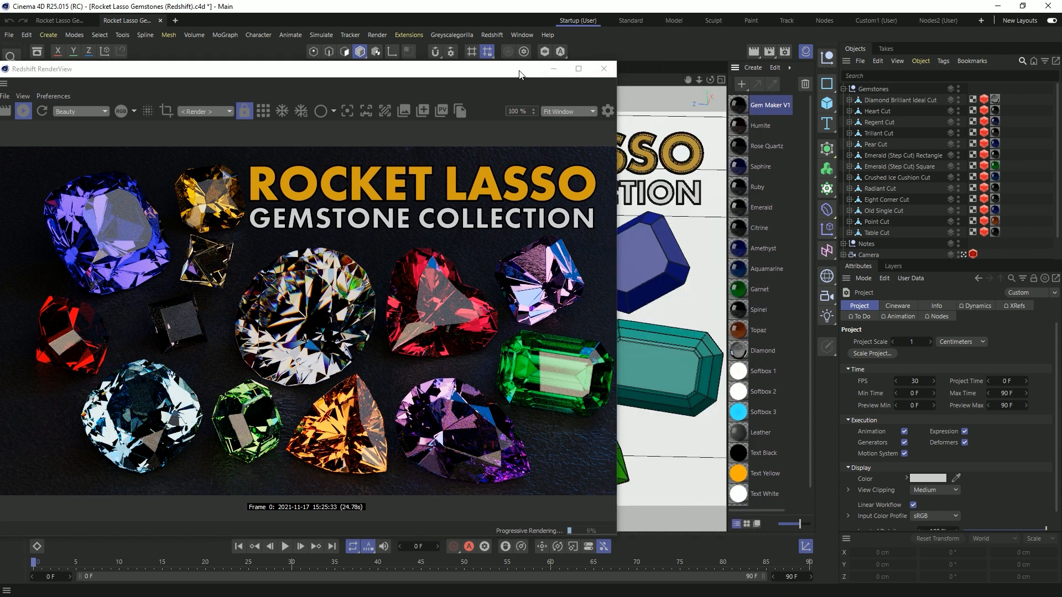
pyautogui.moveTo(522, 70); pyautogui.dragTo(581, 71)
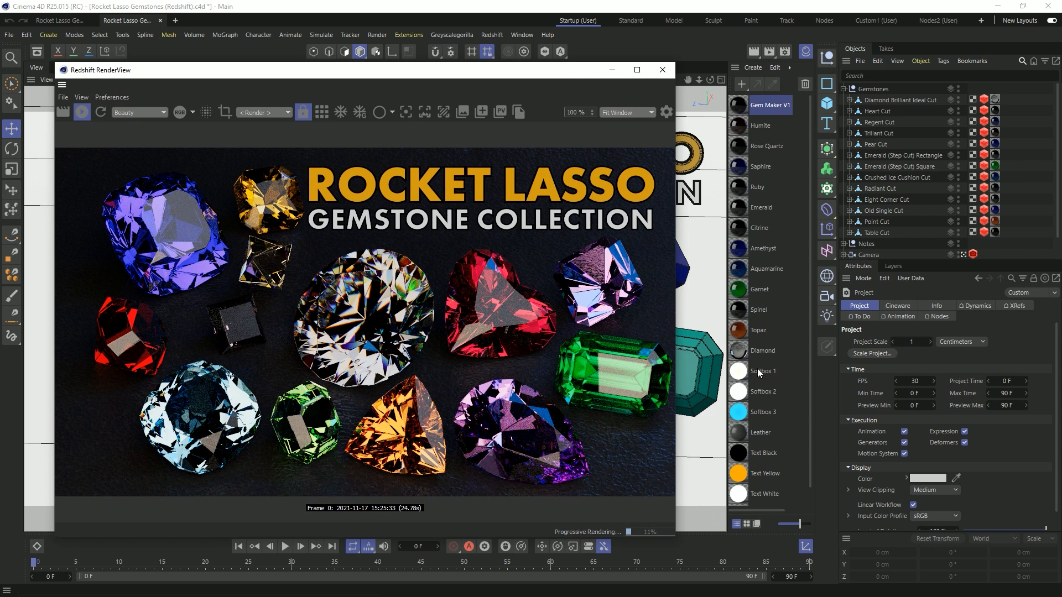
# Review the gem materials from Humite to Diamond and inspect the Gem Maker V1 material's custom settings
pyautogui.scroll(-1, 760, 446)
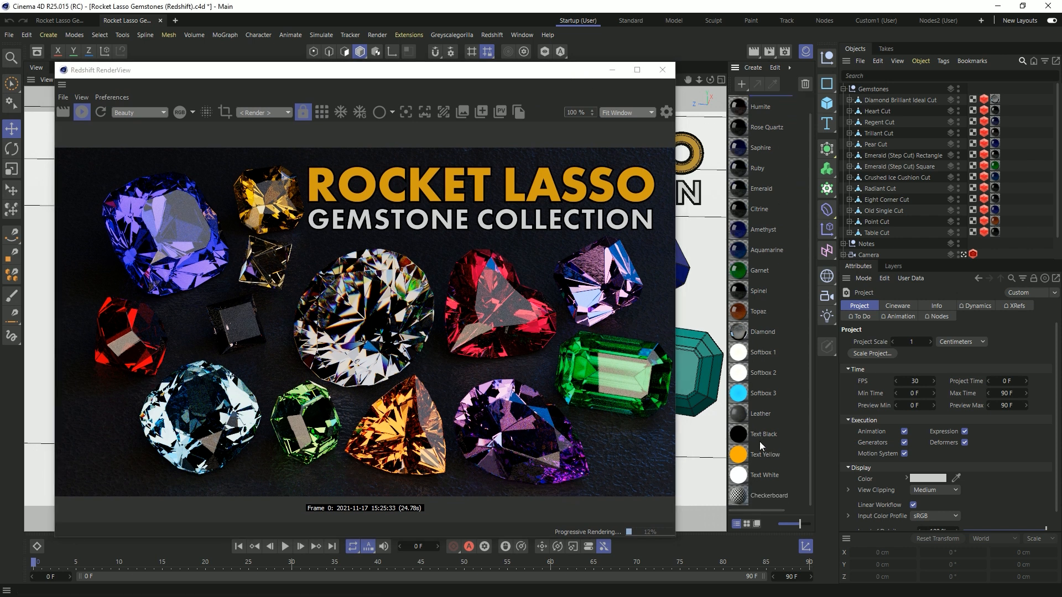
pyautogui.scroll(1, 763, 344)
pyautogui.click(763, 348)
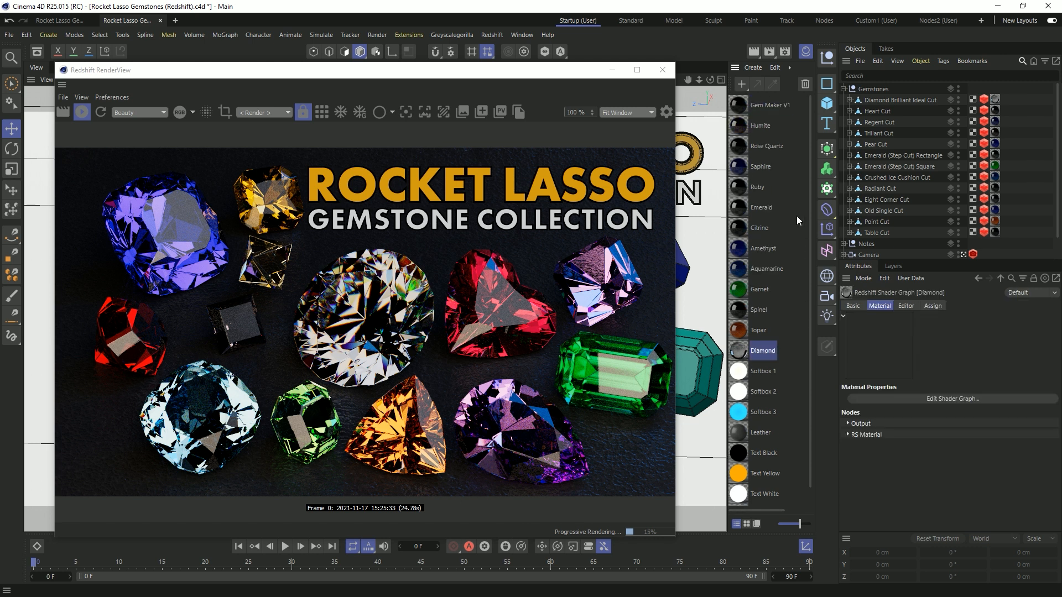
pyautogui.keyDown('shift'); pyautogui.click(771, 129); pyautogui.keyUp('shift')
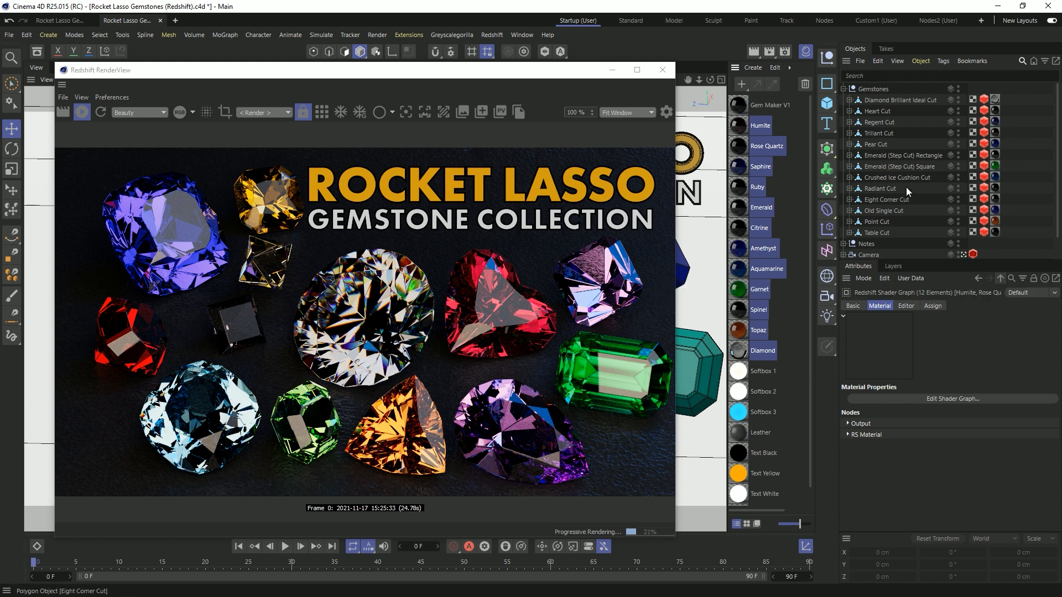
pyautogui.click(754, 108)
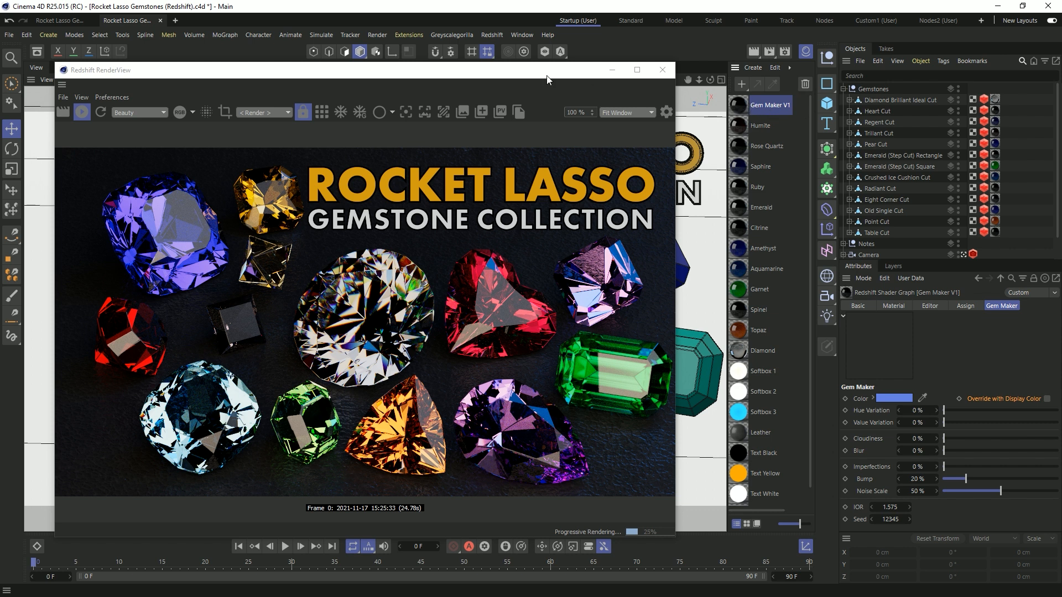
# Open the Saphire material's shader graph and examine the base properties of its RS Material node
pyautogui.click(742, 172)
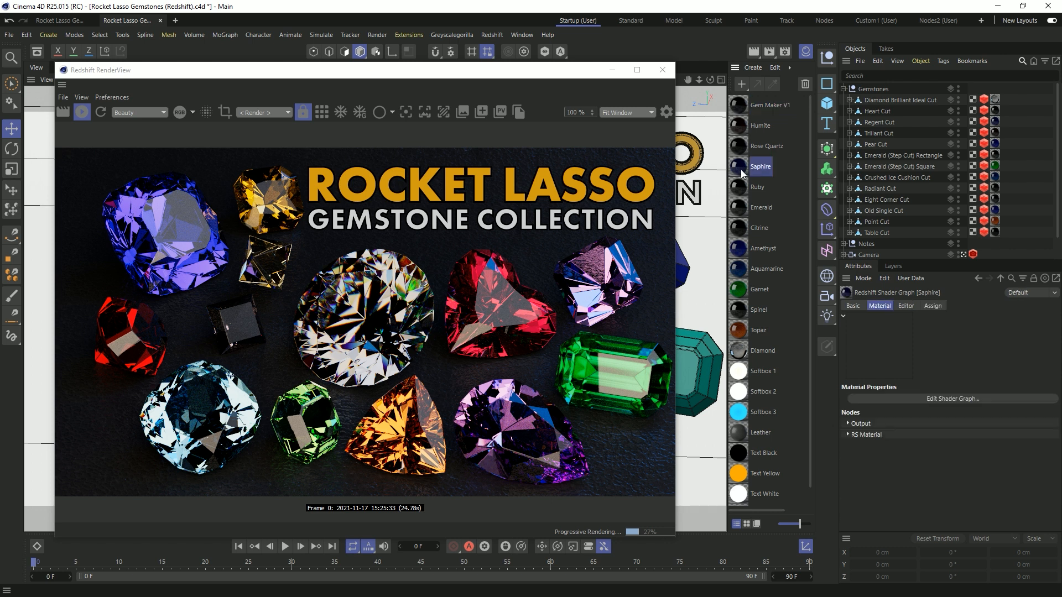
pyautogui.doubleClick(743, 172)
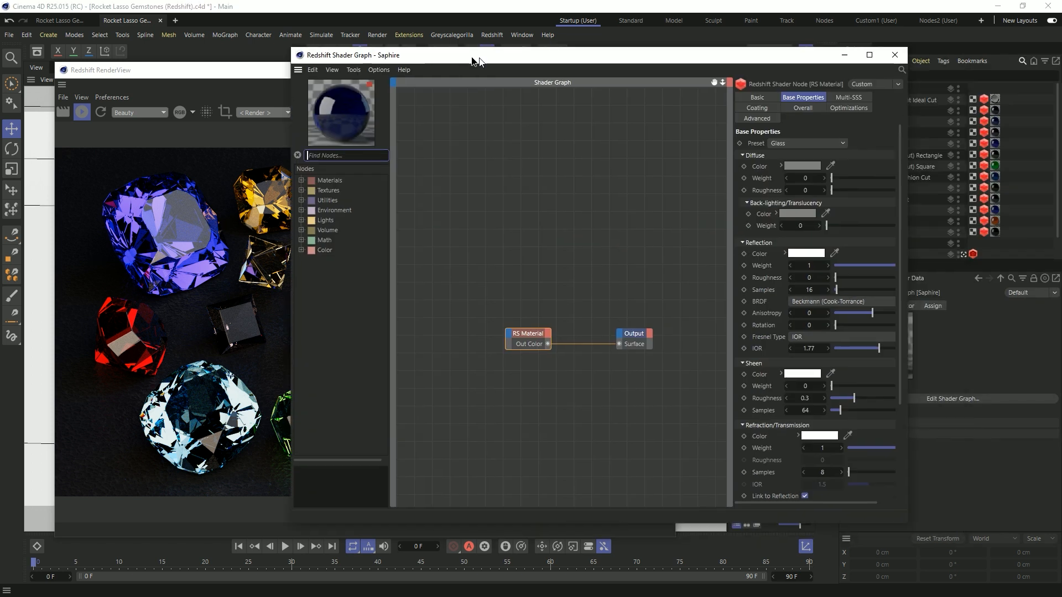
pyautogui.moveTo(480, 61); pyautogui.dragTo(356, 54)
pyautogui.moveTo(405, 273); pyautogui.dragTo(413, 373)
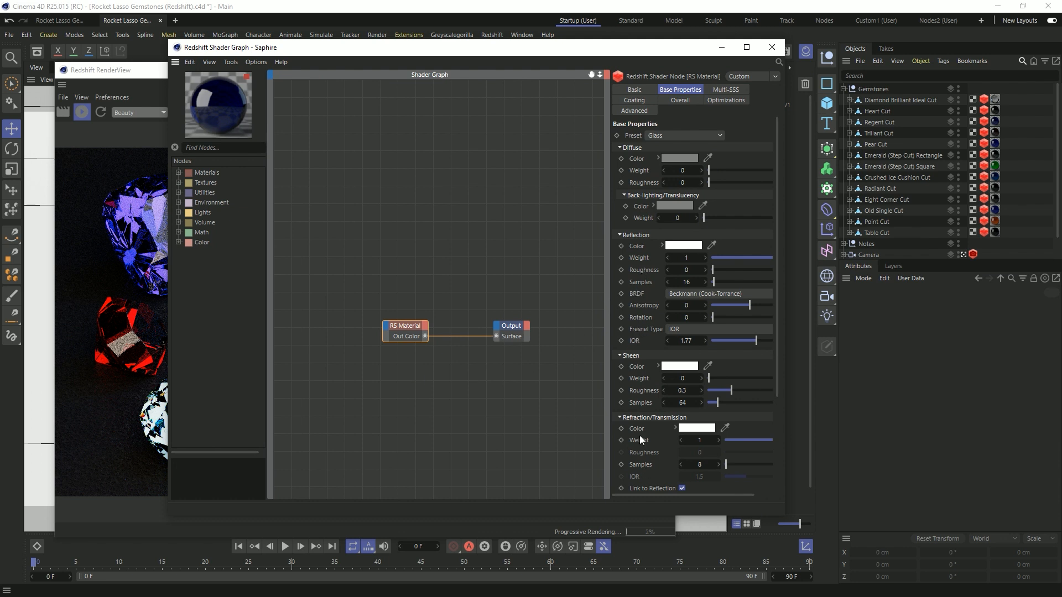
# Review the Saphire node's refraction and sub-surface settings, and examine Gem Maker V1's node graph before closing the shader graph
pyautogui.scroll(-3, 639, 436)
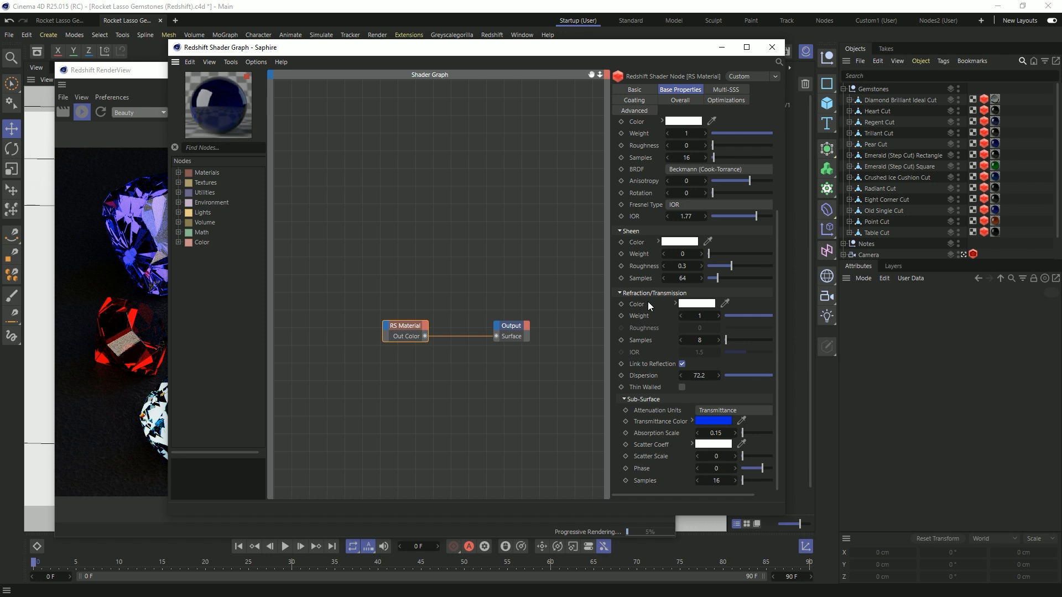
pyautogui.moveTo(686, 47); pyautogui.dragTo(584, 54)
pyautogui.click(751, 105)
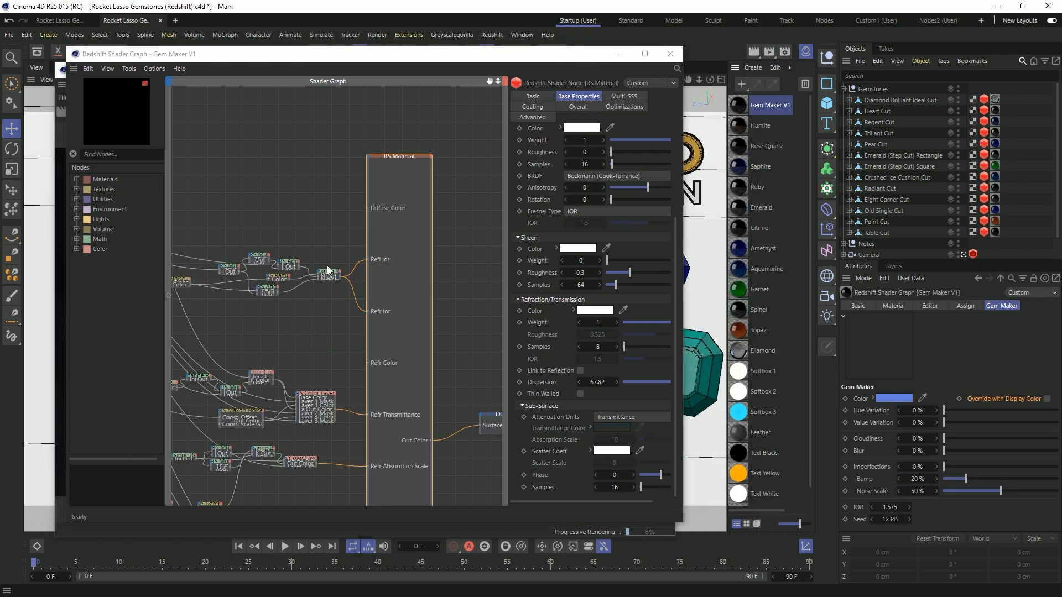
pyautogui.keyDown('alt'); pyautogui.moveTo(303, 326); pyautogui.dragTo(249, 326, button='right'); pyautogui.keyUp('alt')
pyautogui.keyDown('alt'); pyautogui.moveTo(302, 328); pyautogui.dragTo(450, 237, button='middle'); pyautogui.keyUp('alt')
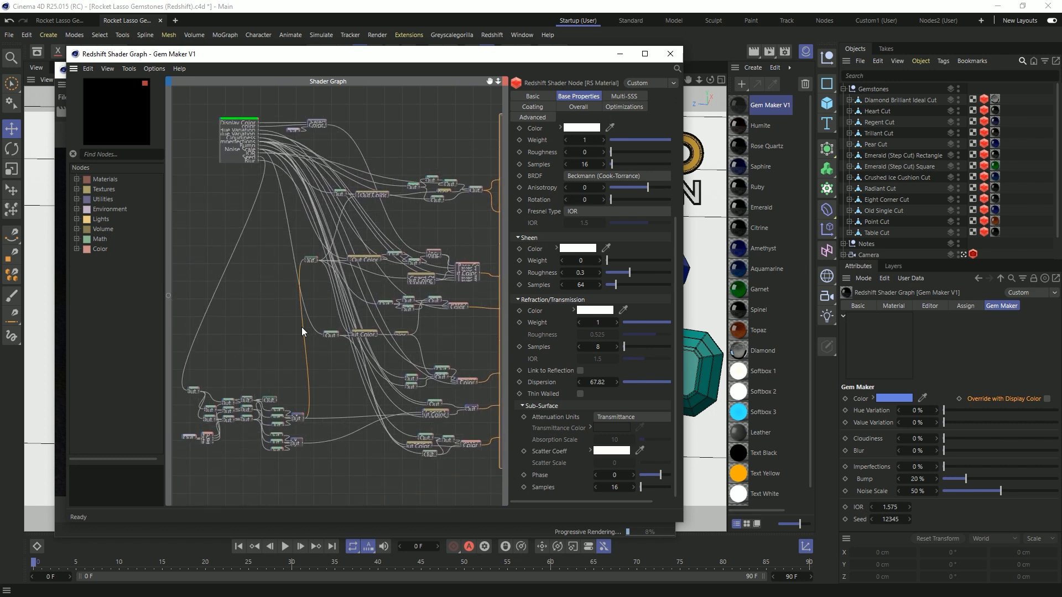
pyautogui.click(234, 123)
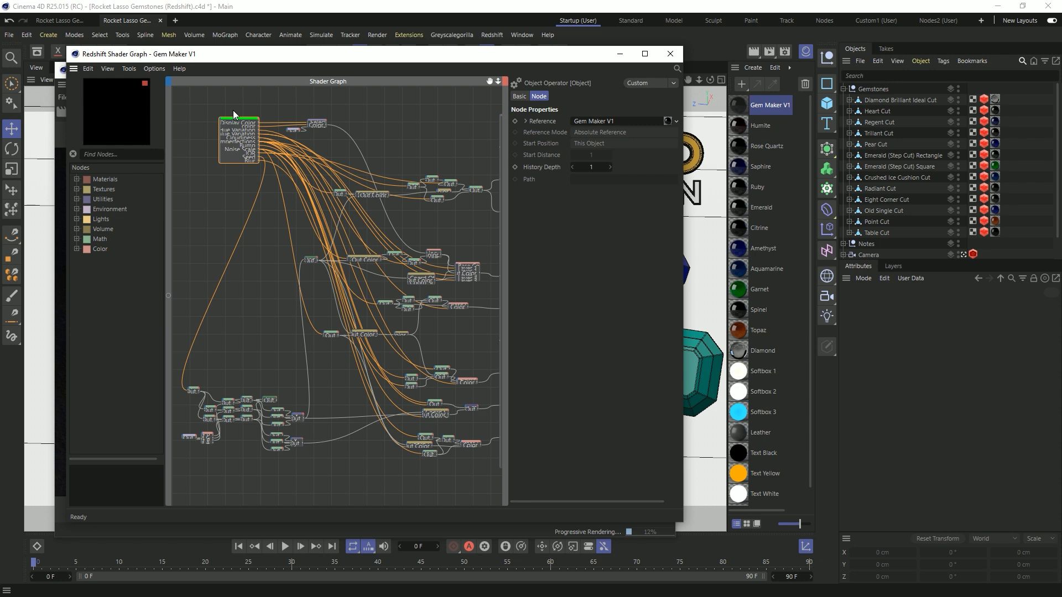
pyautogui.keyDown('alt'); pyautogui.moveTo(457, 239); pyautogui.dragTo(387, 237, button='middle'); pyautogui.keyUp('alt')
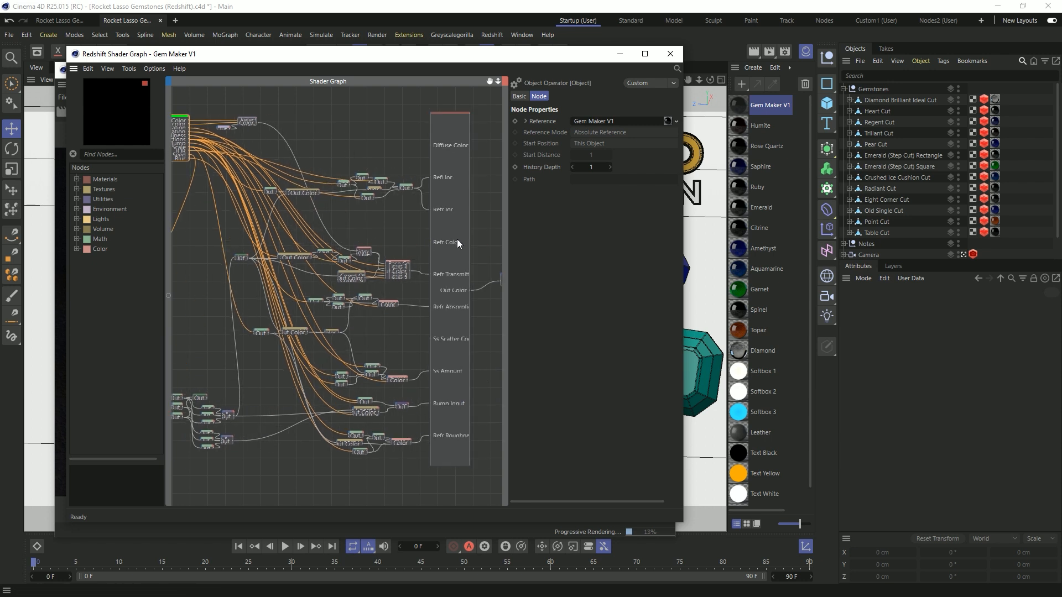
pyautogui.click(670, 54)
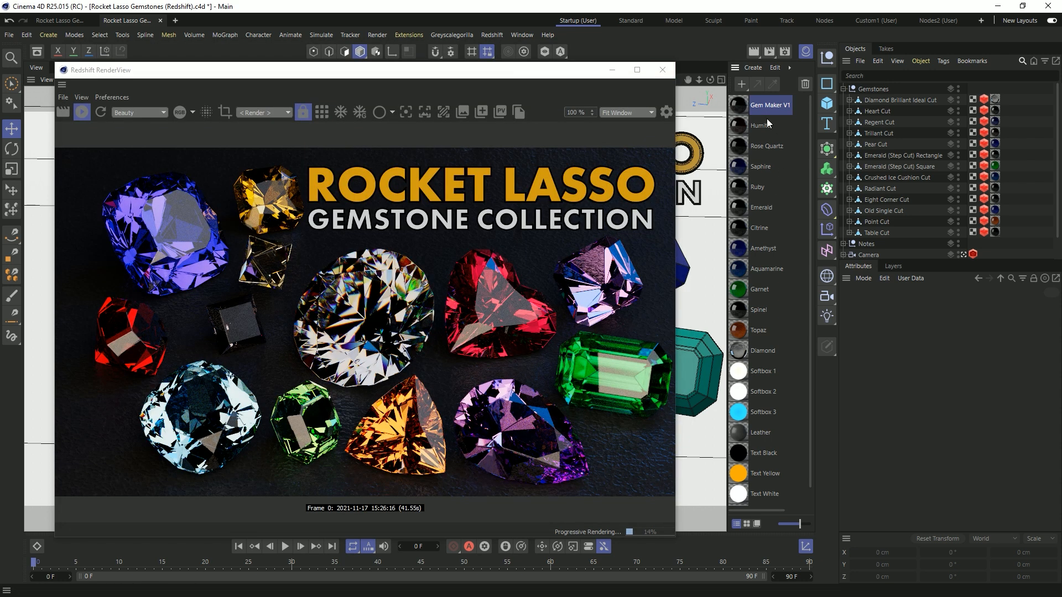
# Apply the Gem Maker V1 material to all gemstones from Diamond Brilliant Ideal Cut to Table Cut
pyautogui.click(739, 106)
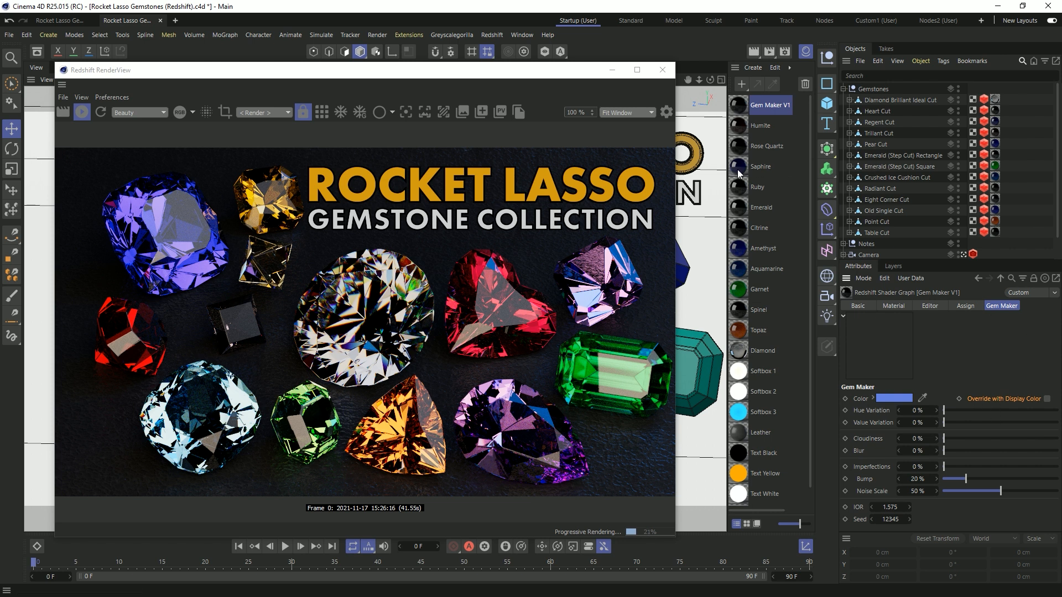
pyautogui.click(874, 102)
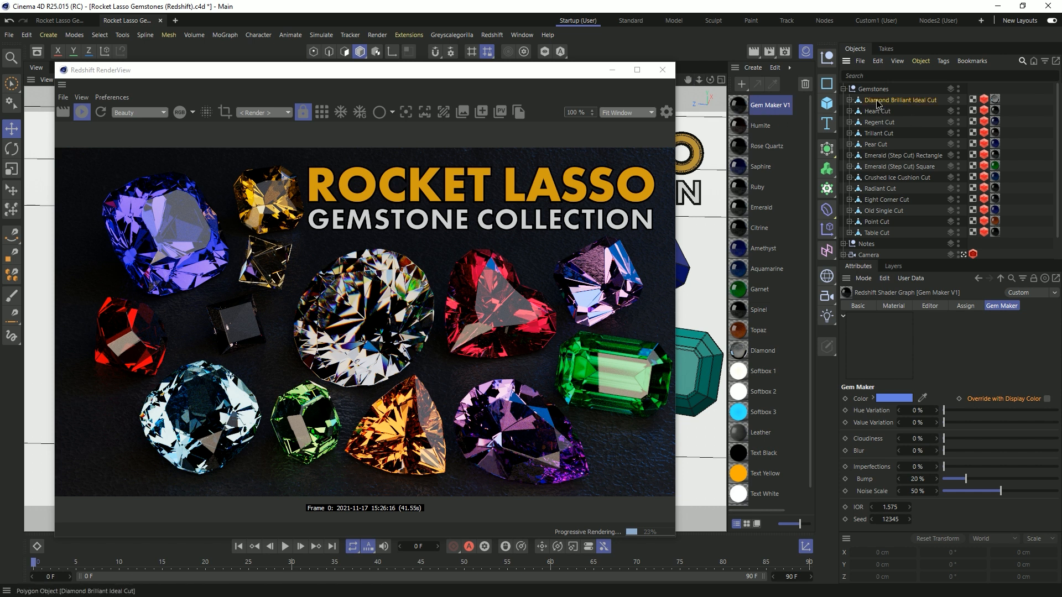
pyautogui.keyDown('shift'); pyautogui.click(874, 232); pyautogui.keyUp('shift')
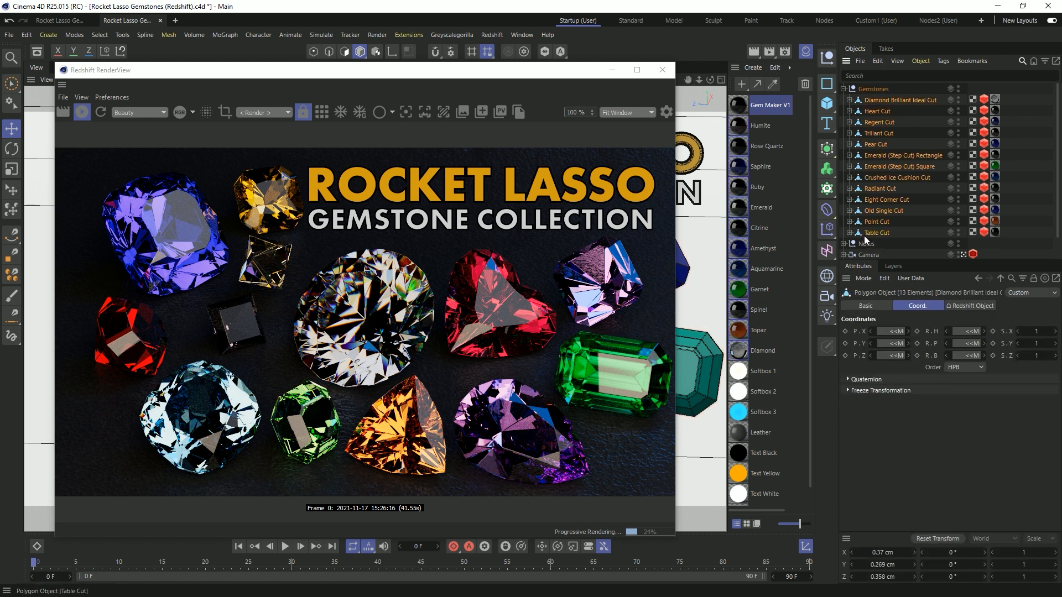
pyautogui.rightClick(741, 108)
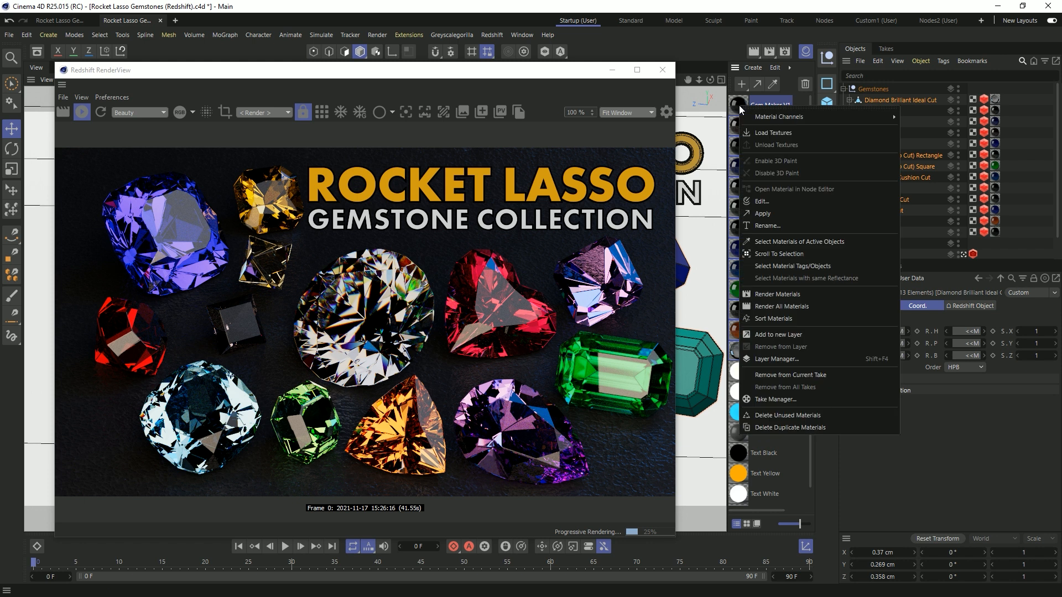
pyautogui.click(767, 214)
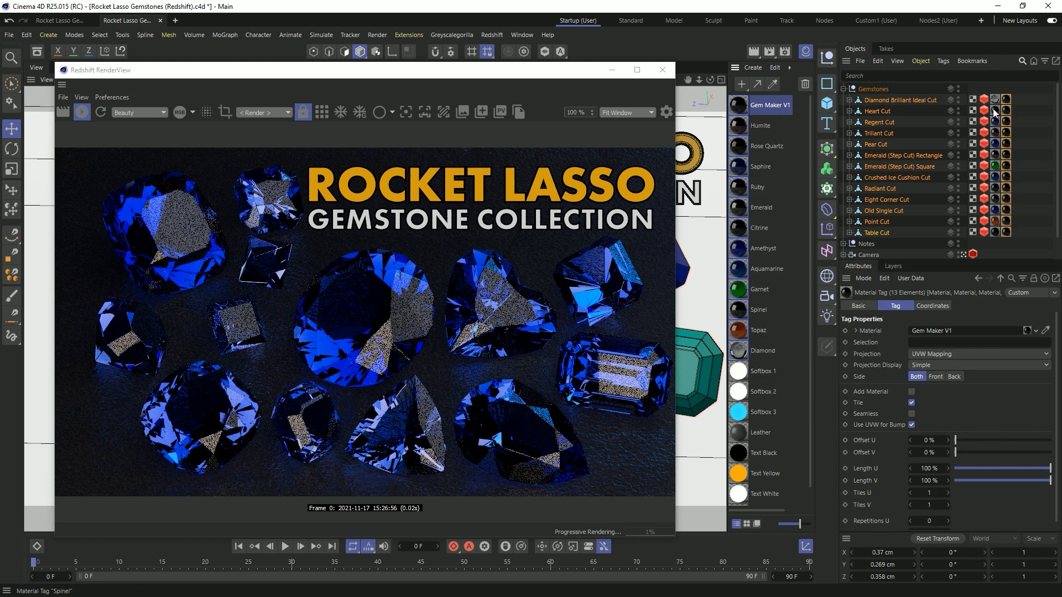
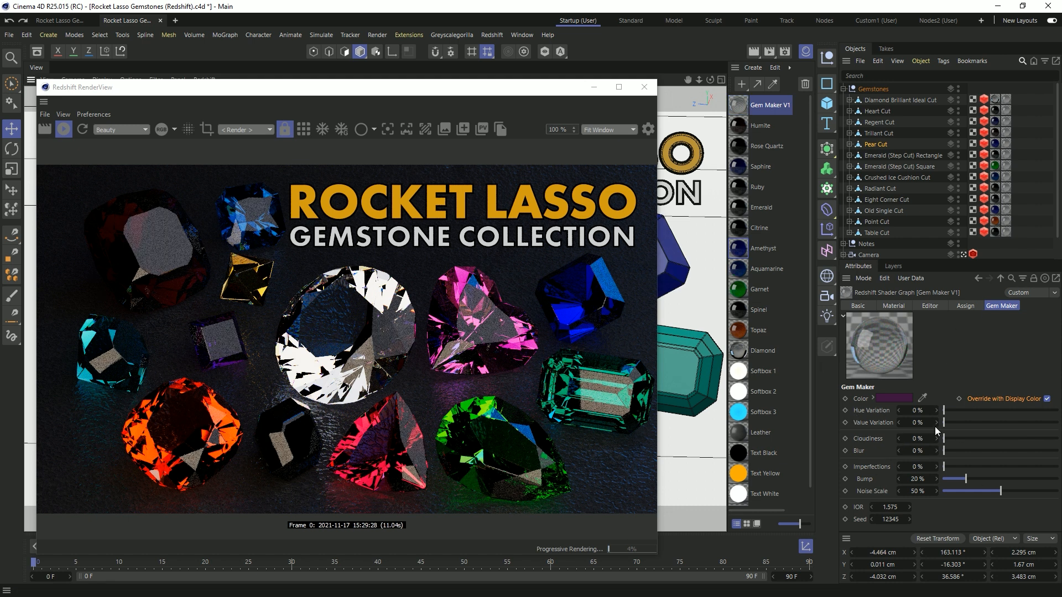
# Disable Override with Display Color in Gem Maker V1 and brighten its color to a full-value magenta
pyautogui.click(1045, 399)
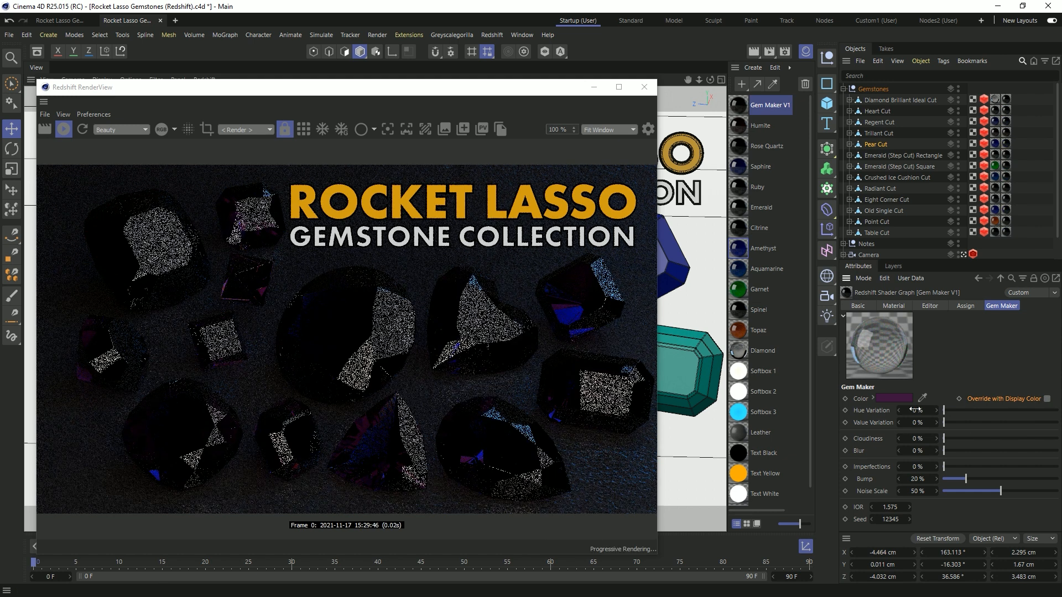
pyautogui.click(895, 398)
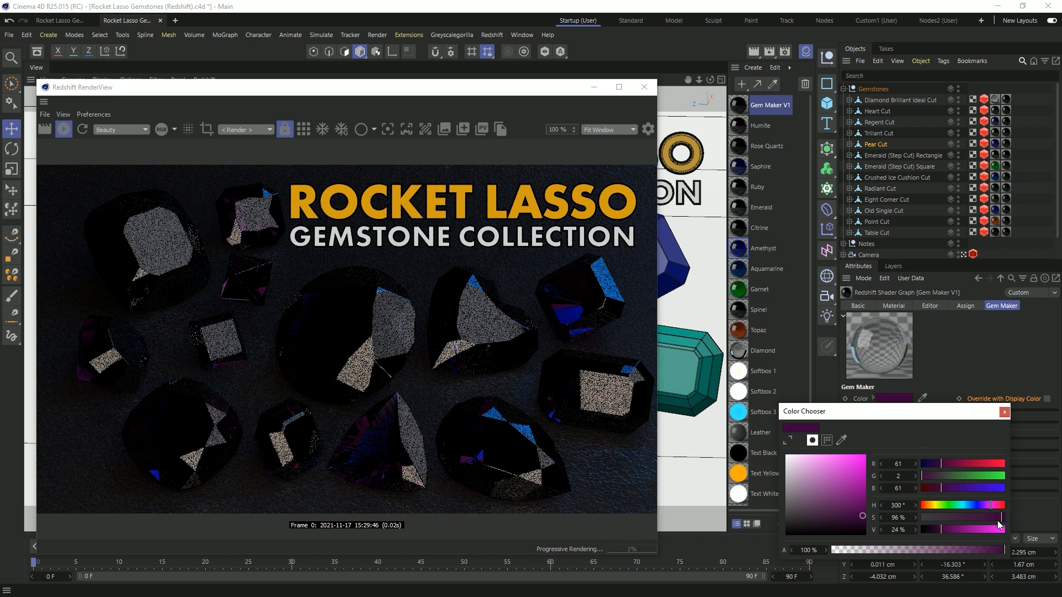
pyautogui.moveTo(941, 529); pyautogui.dragTo(1009, 530)
pyautogui.click(974, 359)
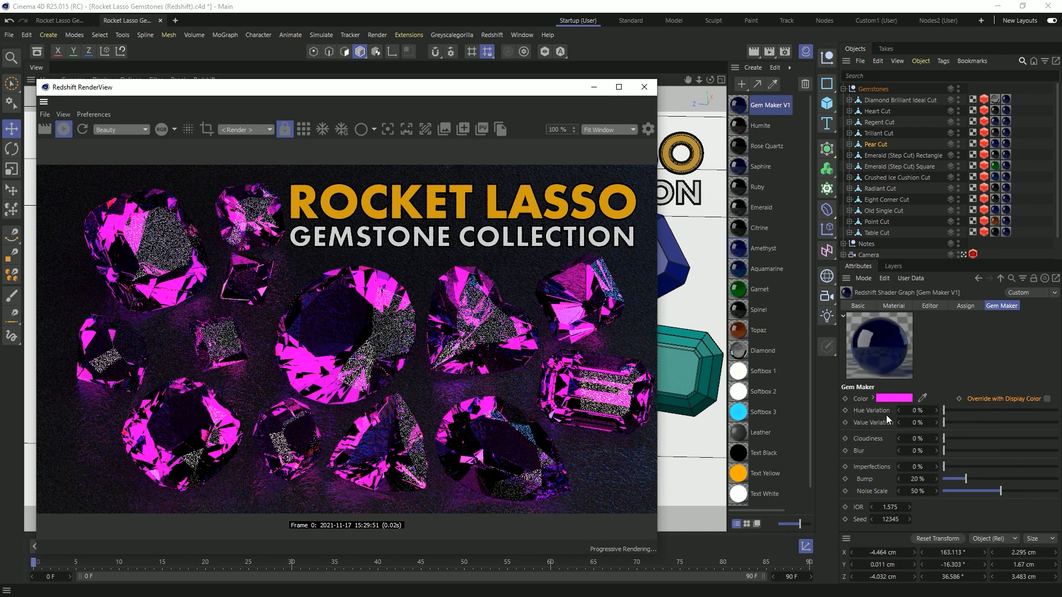
# Set the gem material's Hue Variation to 100% and darken its magenta color to a medium purple
pyautogui.moveTo(944, 412); pyautogui.dragTo(1059, 411)
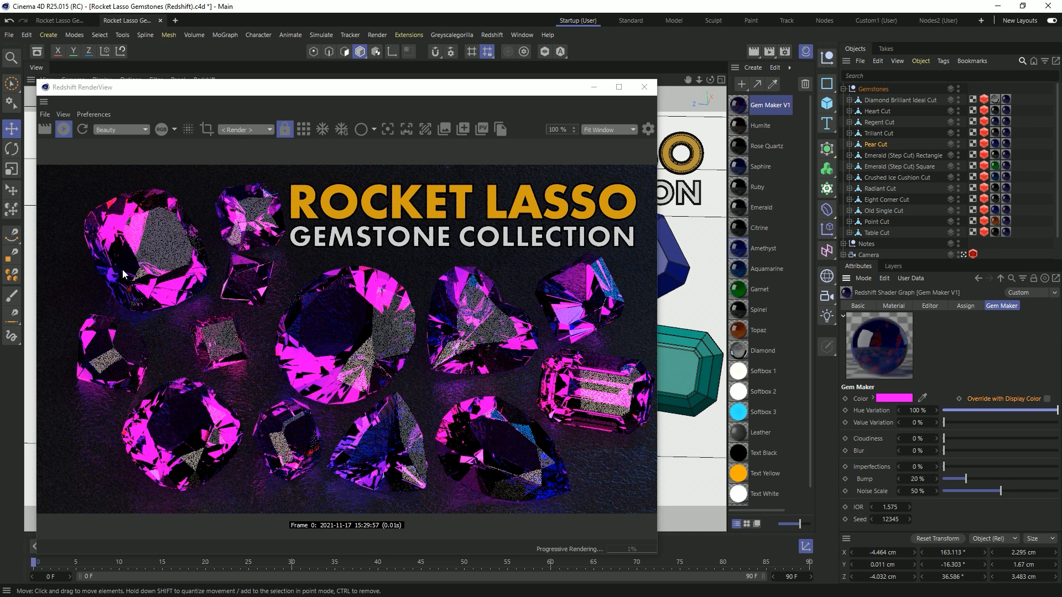
pyautogui.click(892, 398)
pyautogui.moveTo(977, 528); pyautogui.dragTo(970, 531)
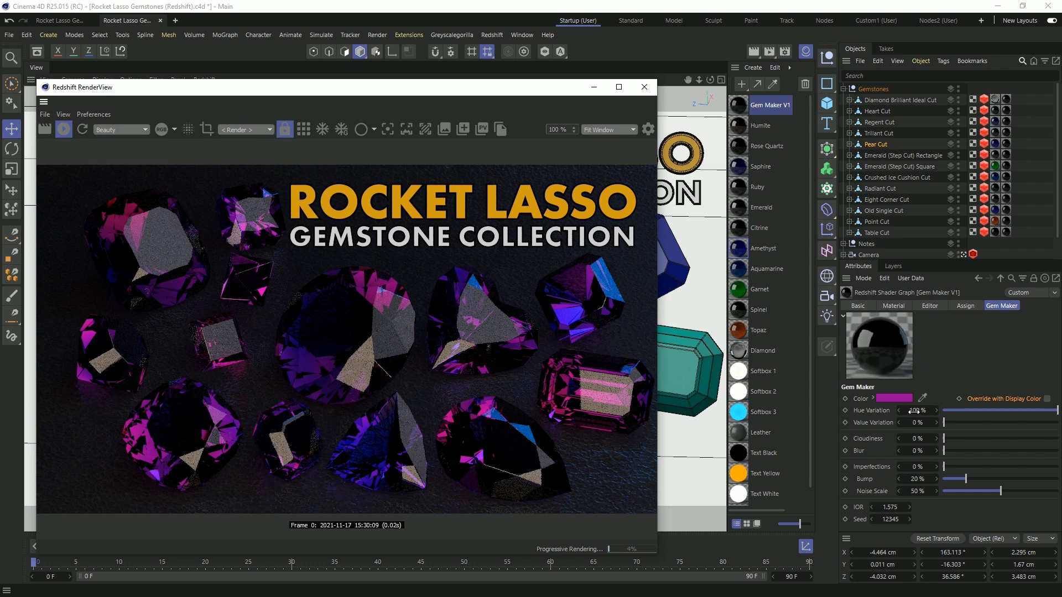
# Try Hue Variation at 331% and 1003%, advance the Seed to 12347, and reset Hue Variation to 0%
pyautogui.moveTo(914, 411); pyautogui.dragTo(1041, 411)
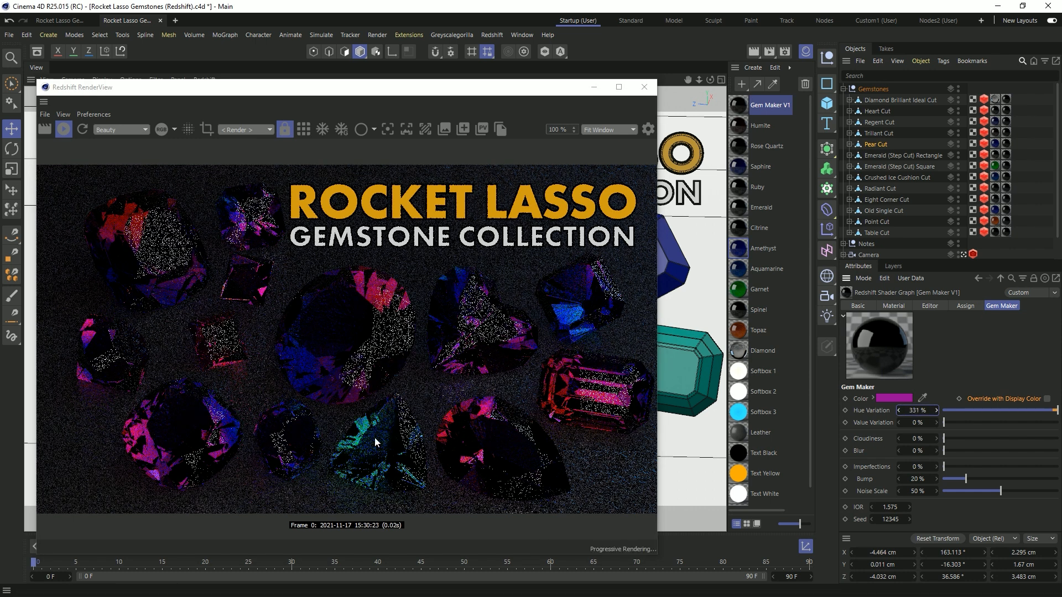
pyautogui.moveTo(913, 411); pyautogui.dragTo(1061, 412)
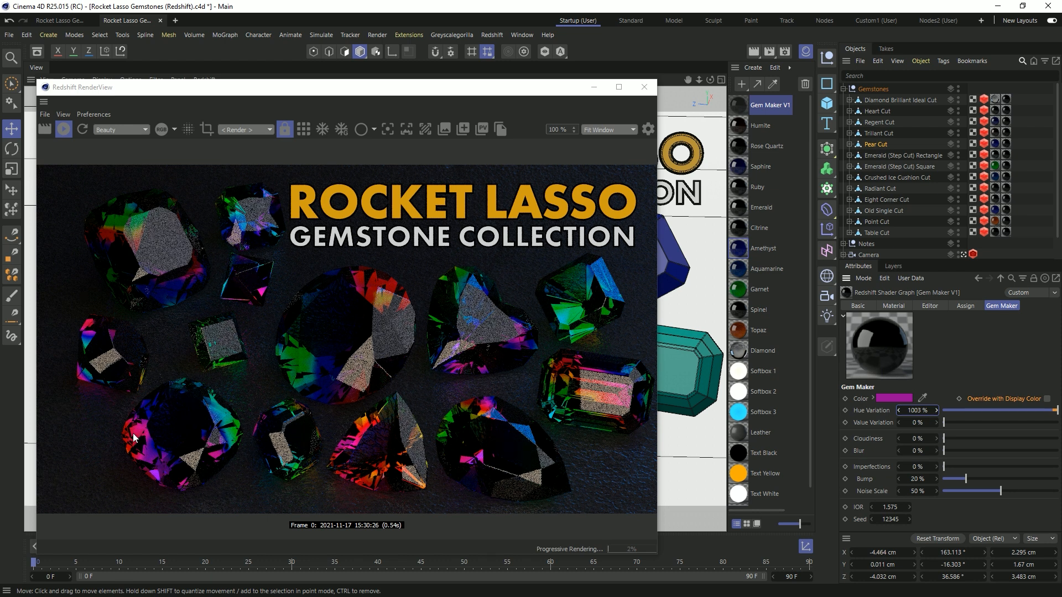
pyautogui.click(911, 521)
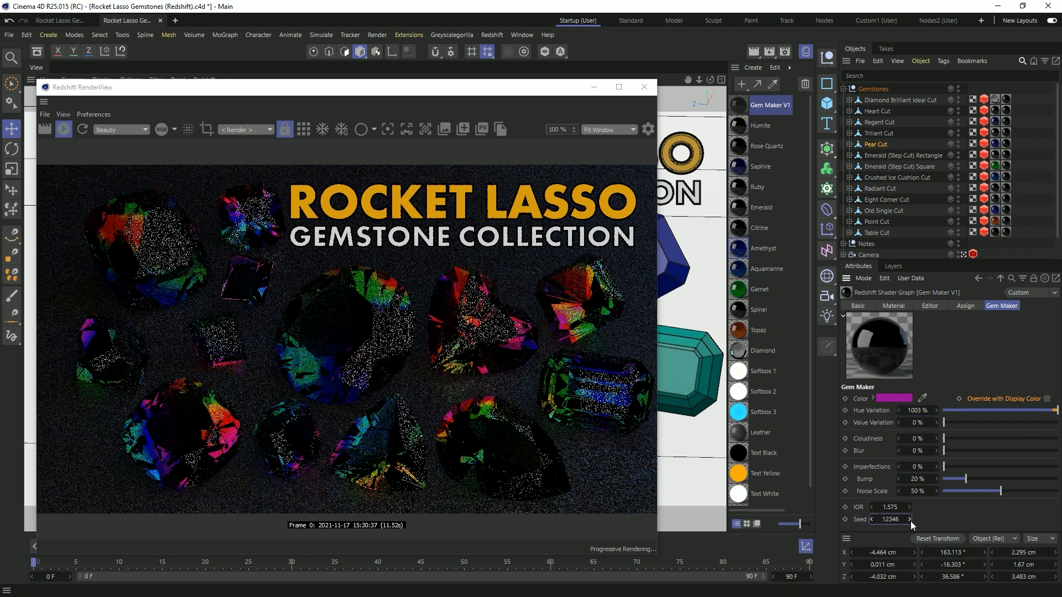
pyautogui.click(911, 521)
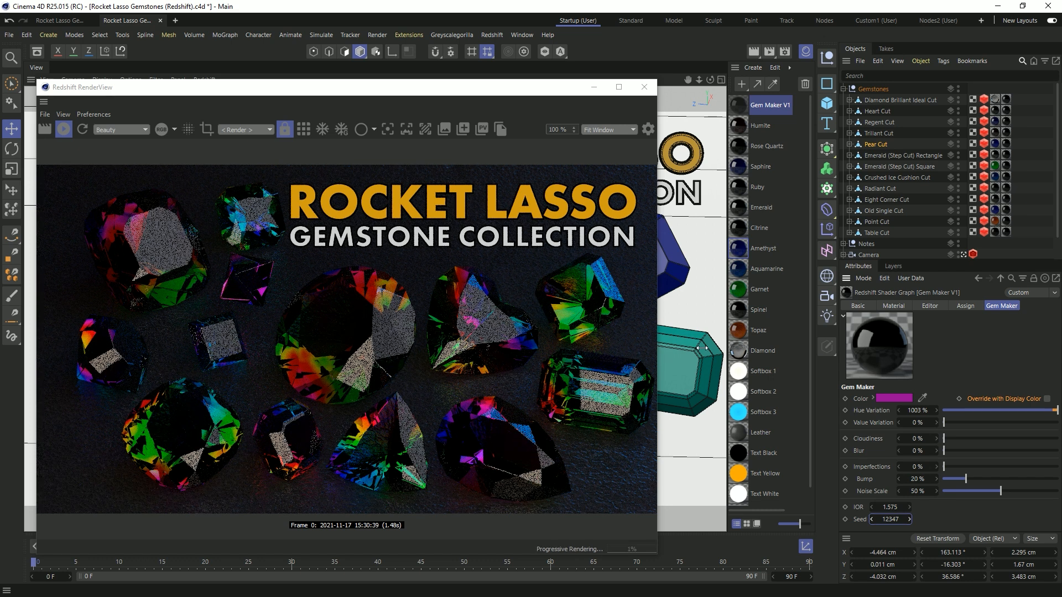
pyautogui.moveTo(961, 410); pyautogui.dragTo(943, 413)
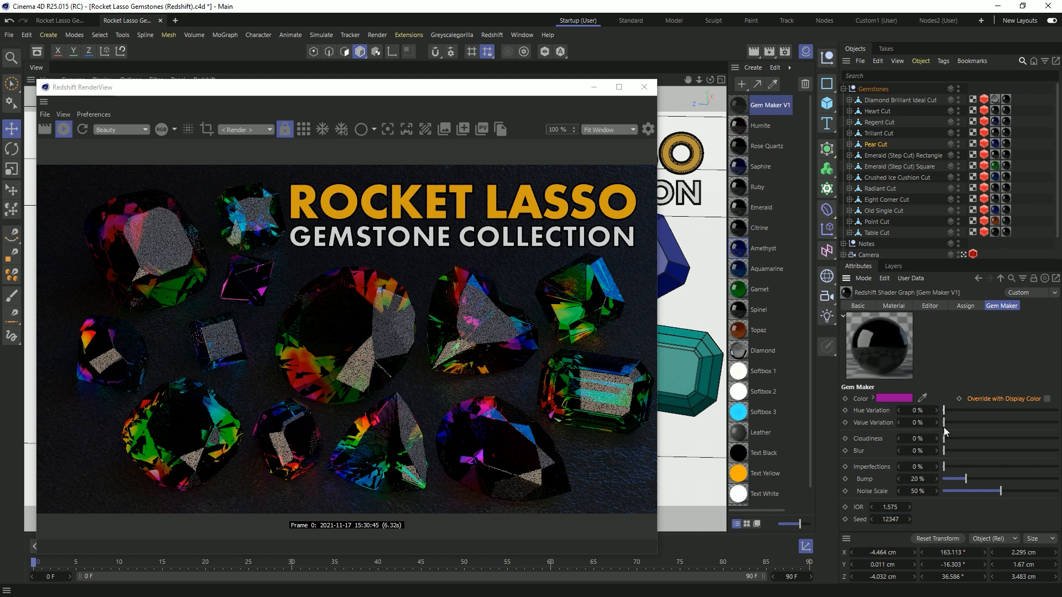
# Re-enable Override with Display Color and try Value Variation at 100% before resetting it to 0%
pyautogui.click(1047, 398)
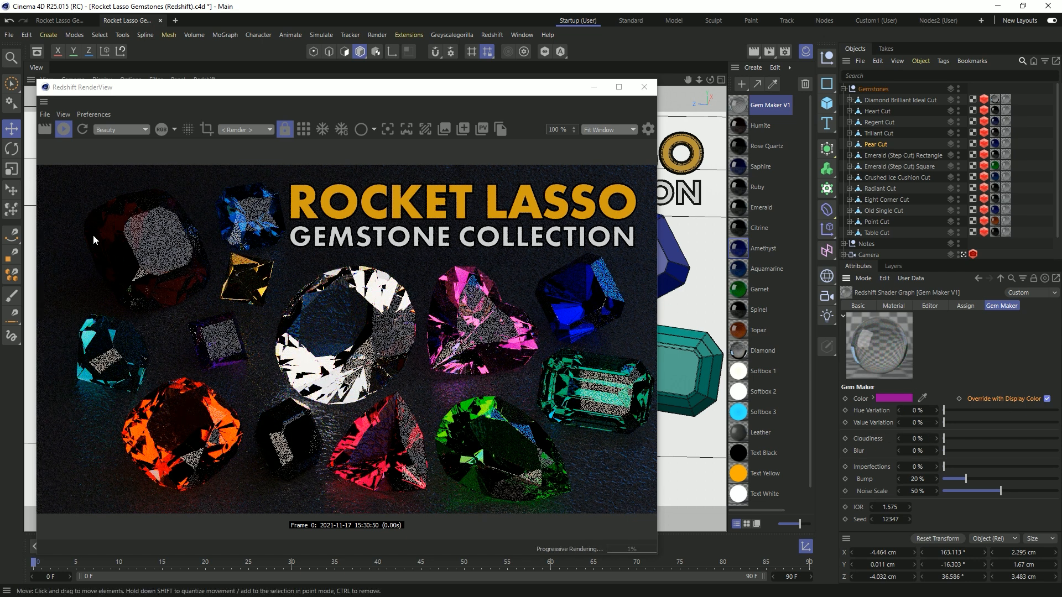
pyautogui.moveTo(975, 422); pyautogui.dragTo(1058, 423)
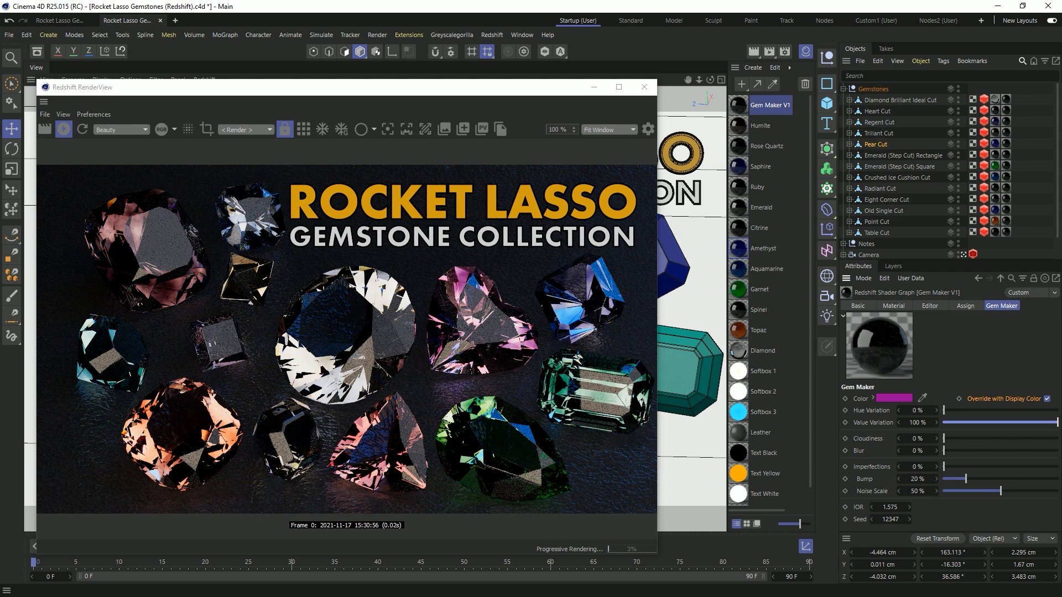
pyautogui.moveTo(967, 422); pyautogui.dragTo(935, 422)
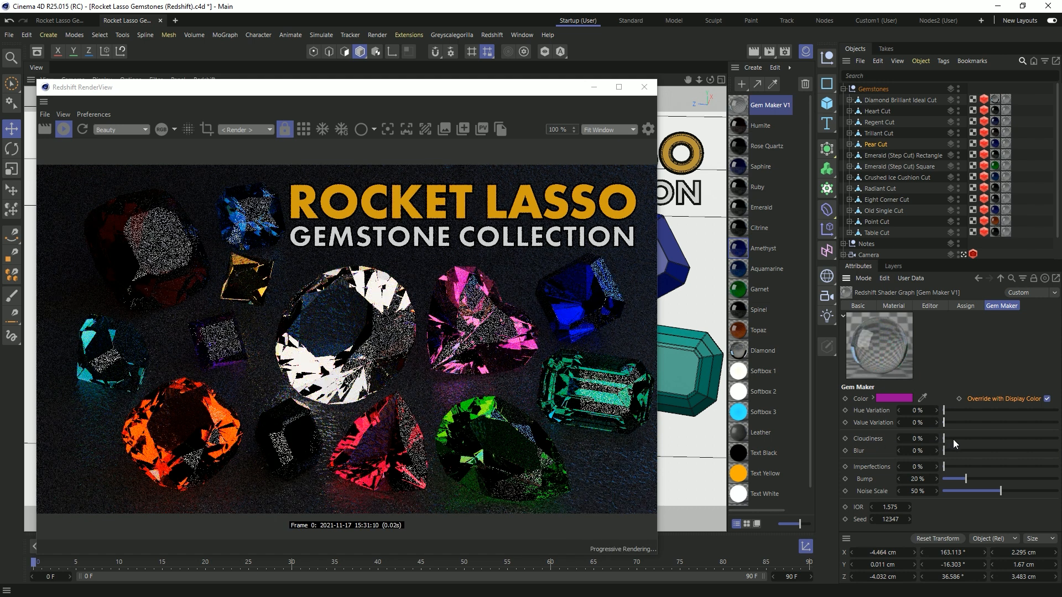
# Compare the gems with Cloudiness at 100%, 15% and 37%, and return it to 100%
pyautogui.moveTo(968, 440); pyautogui.dragTo(1057, 439)
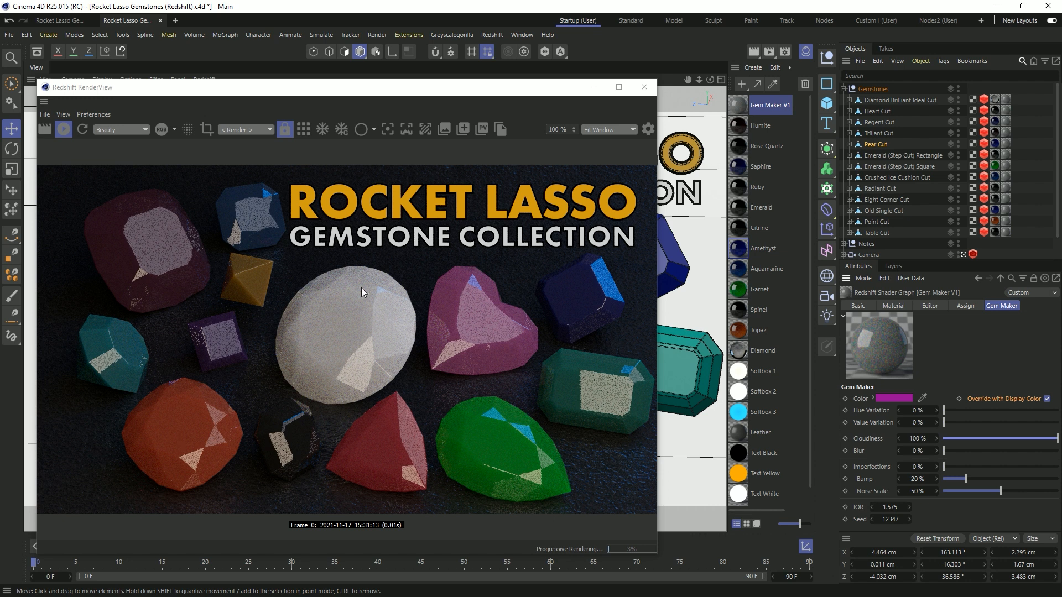
pyautogui.click(961, 438)
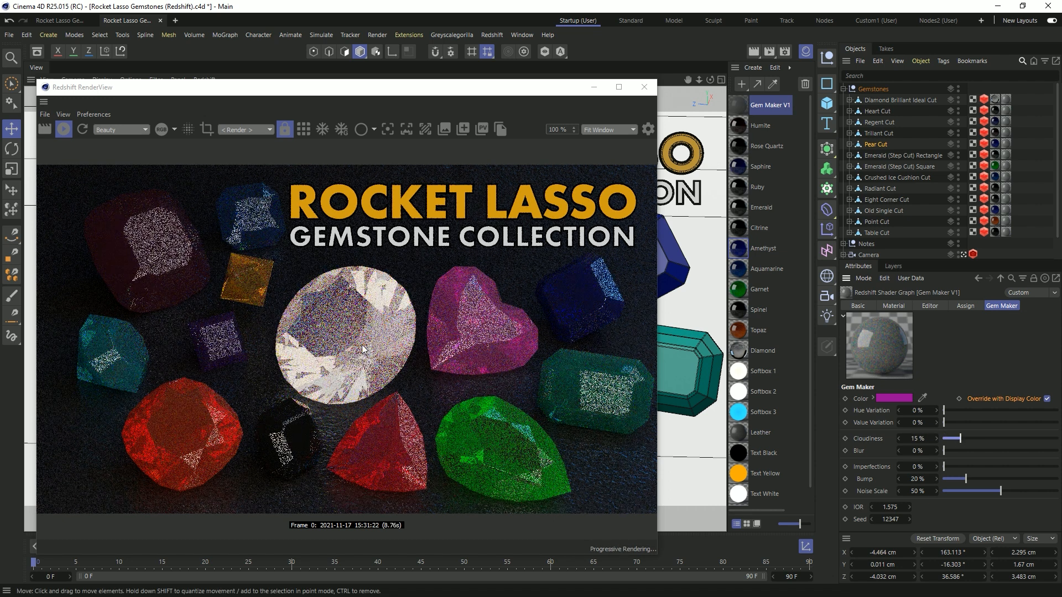
pyautogui.click(986, 438)
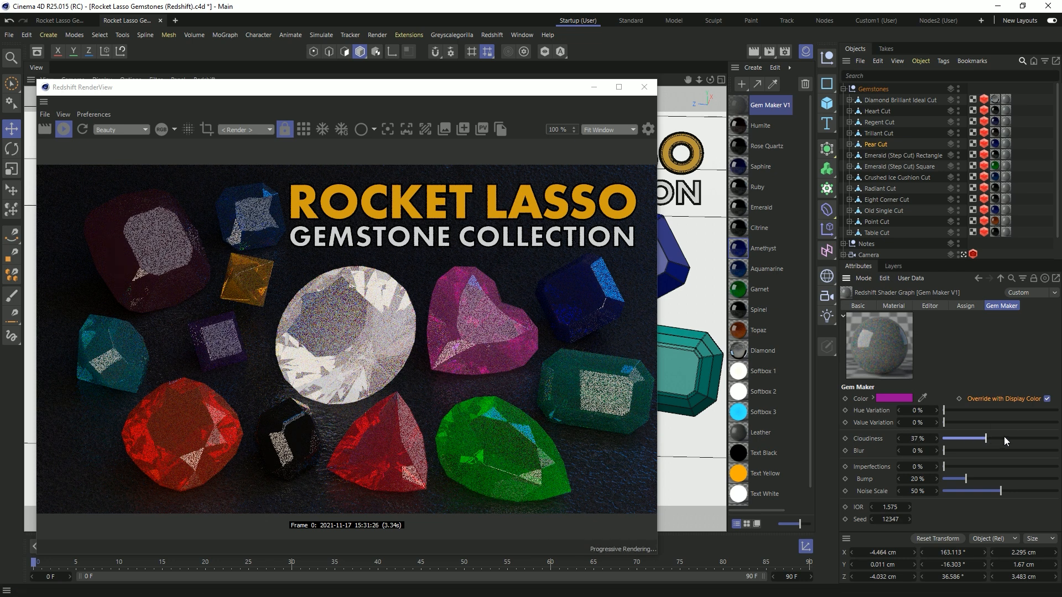
pyautogui.click(1056, 438)
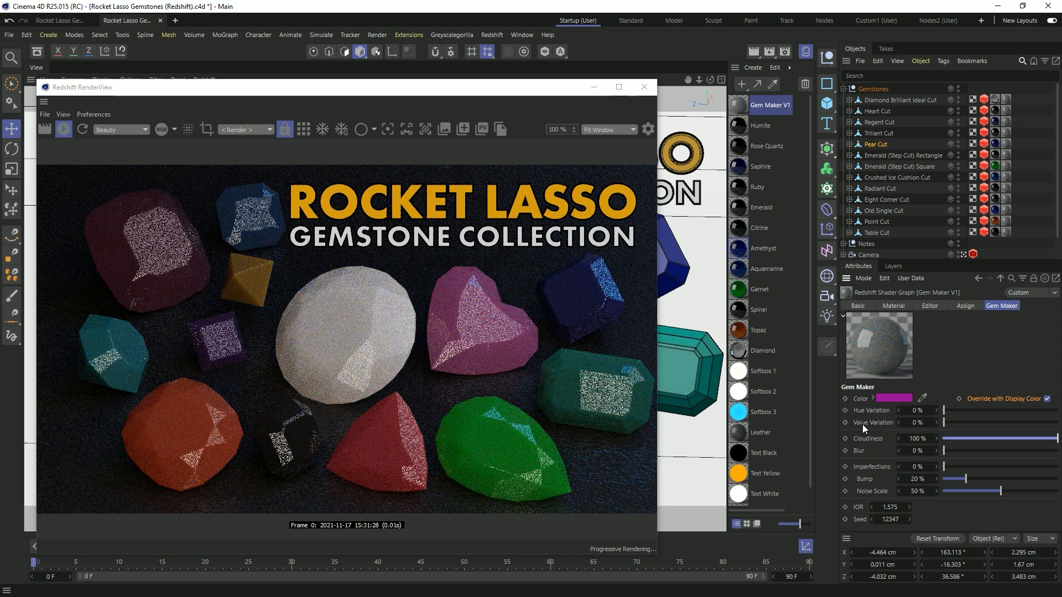
# Try Hue Variation at 100% with Value Variation at 100%, 8% and 19%, and reset both variations and Cloudiness to 0%
pyautogui.click(1055, 423)
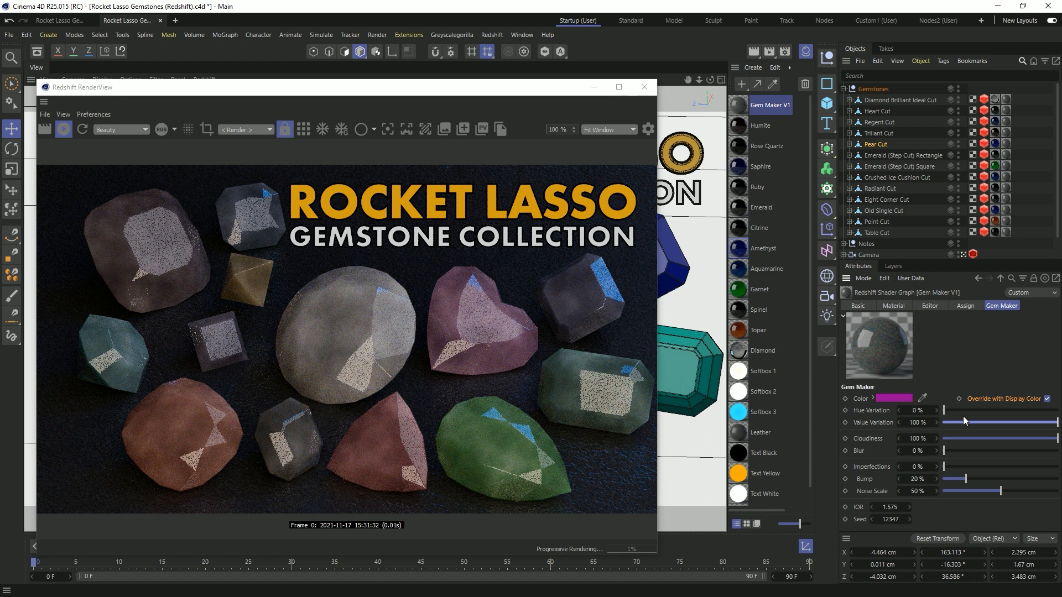
pyautogui.click(1056, 410)
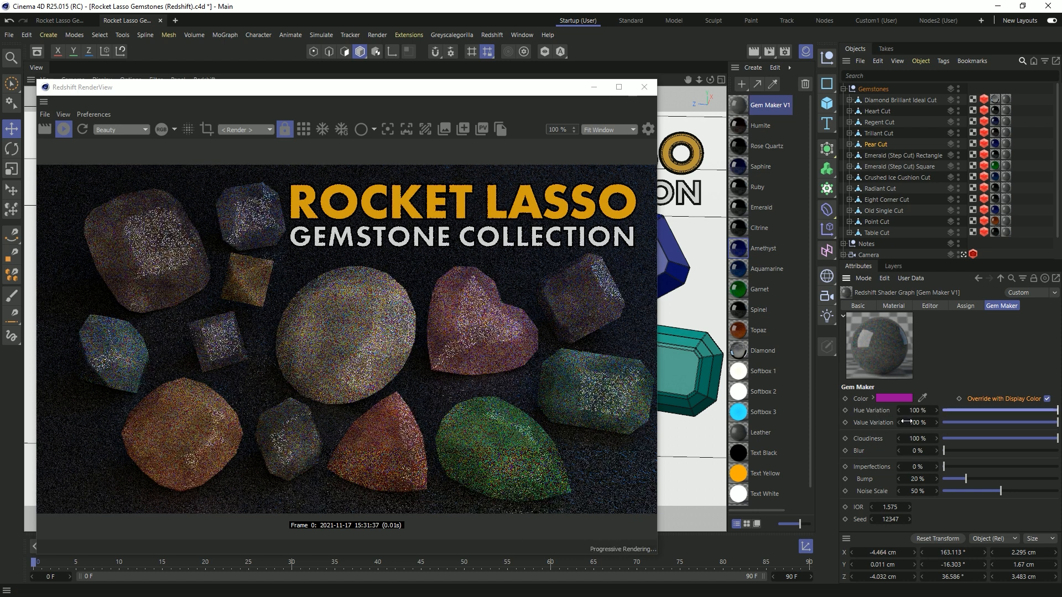
pyautogui.click(952, 423)
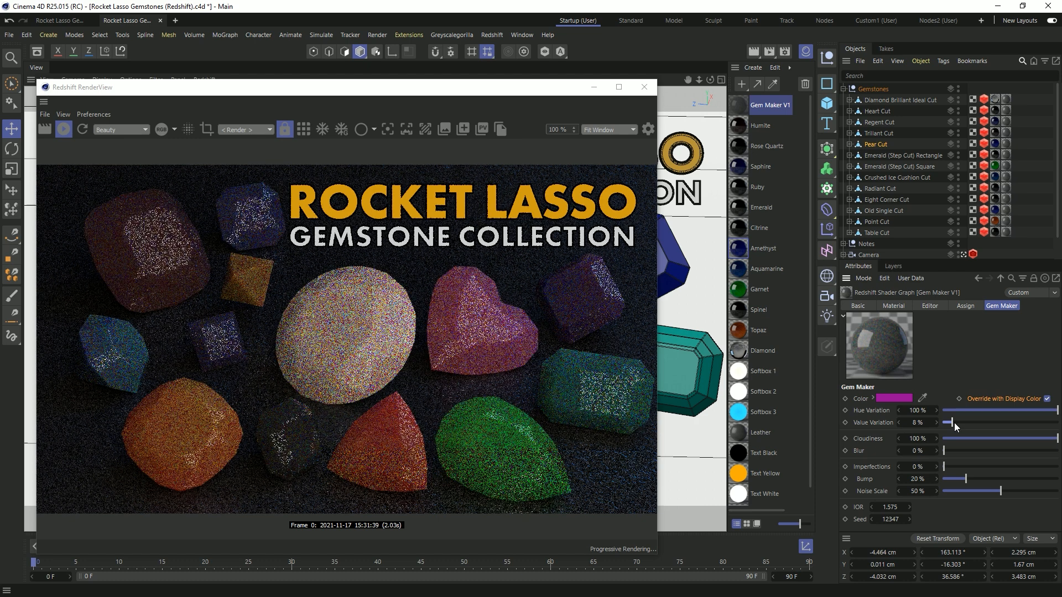
pyautogui.moveTo(954, 422); pyautogui.dragTo(965, 423)
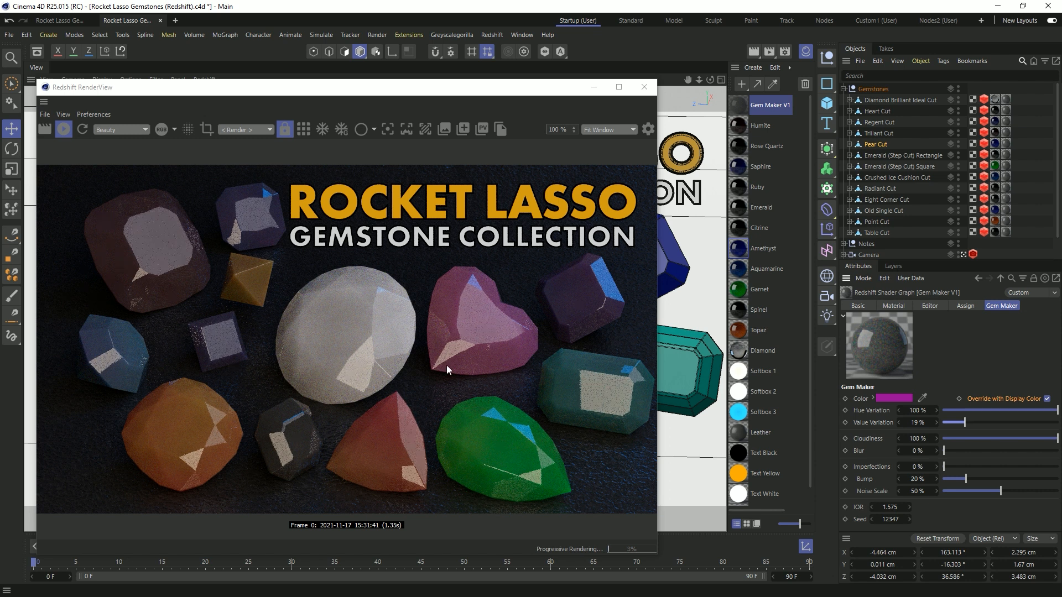
pyautogui.moveTo(961, 422); pyautogui.dragTo(887, 413)
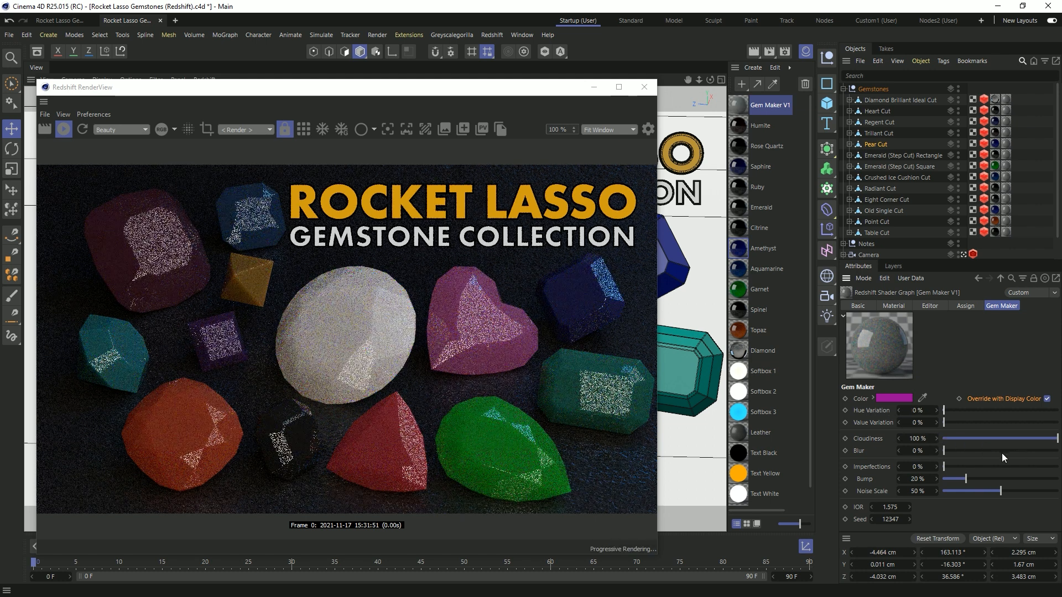
pyautogui.moveTo(960, 439); pyautogui.dragTo(918, 445)
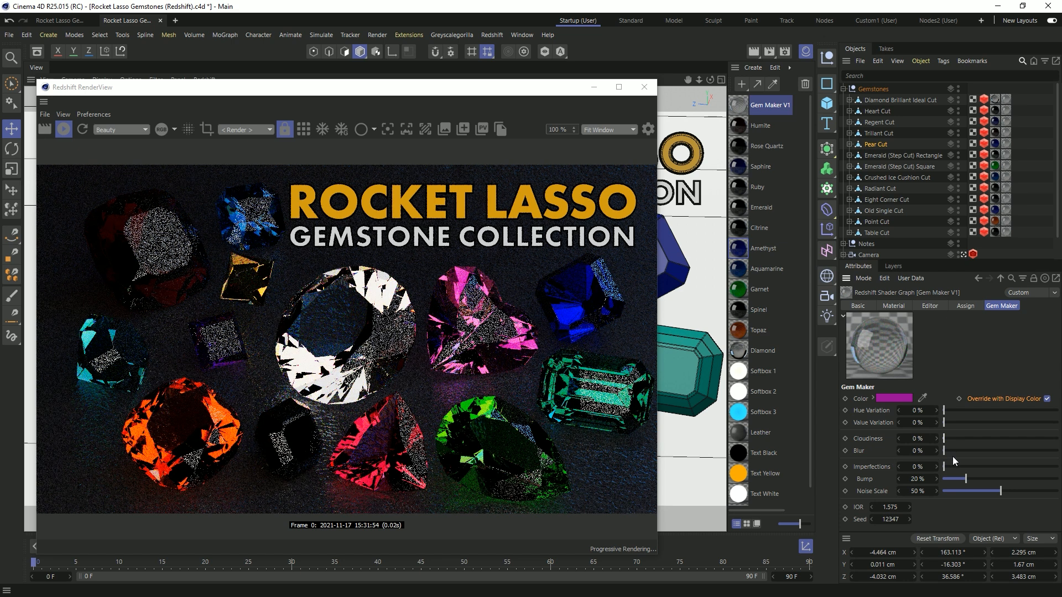
# Try Blur at 100%, 31% and 56%, adding 7% Cloudiness, and reset both settings to 0%
pyautogui.moveTo(951, 452); pyautogui.dragTo(1058, 451)
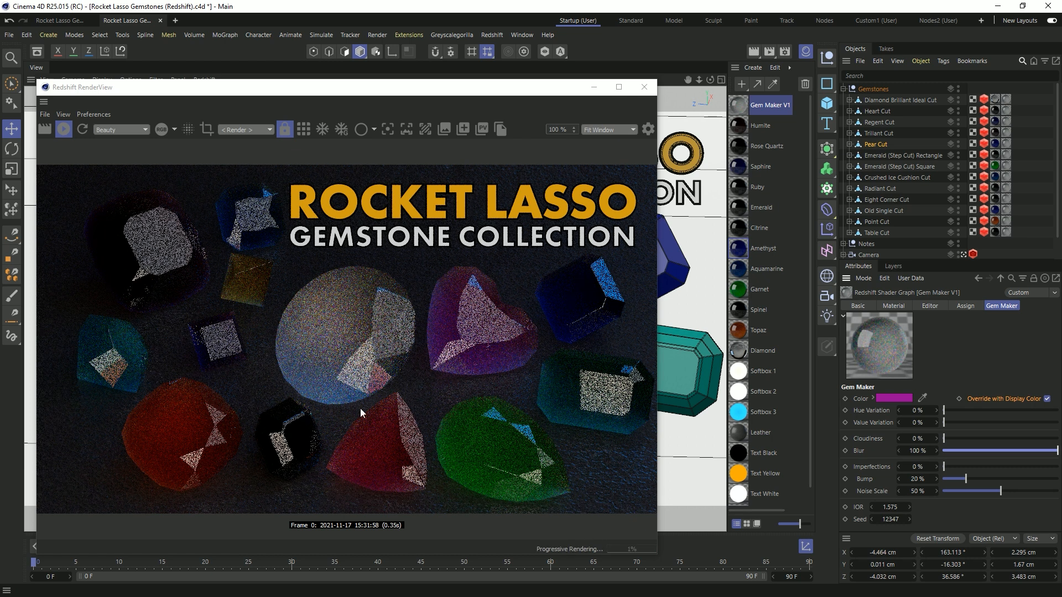
pyautogui.click(978, 451)
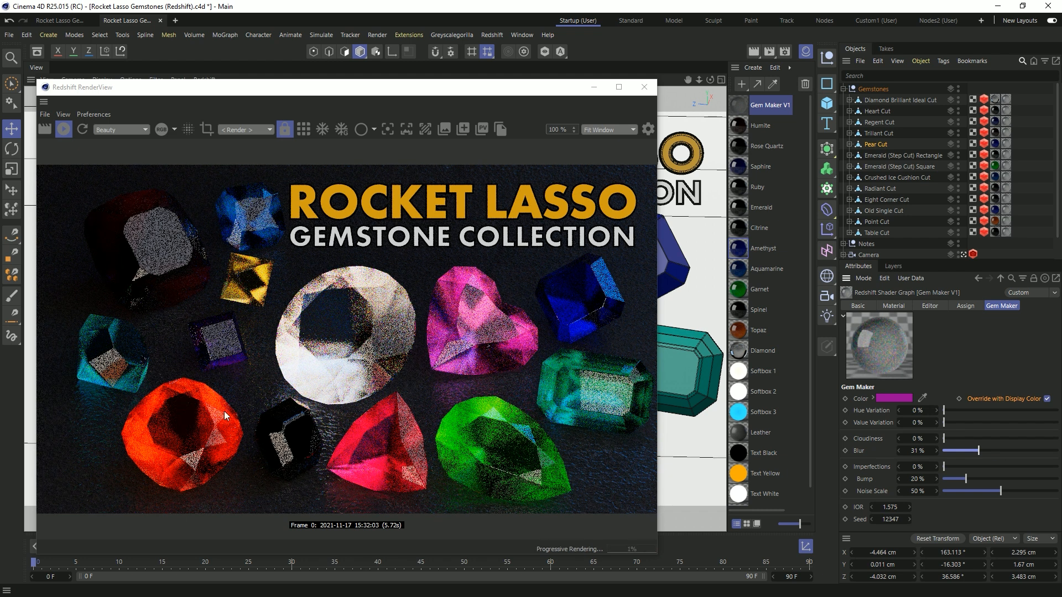
pyautogui.click(951, 439)
pyautogui.moveTo(977, 450); pyautogui.dragTo(1008, 450)
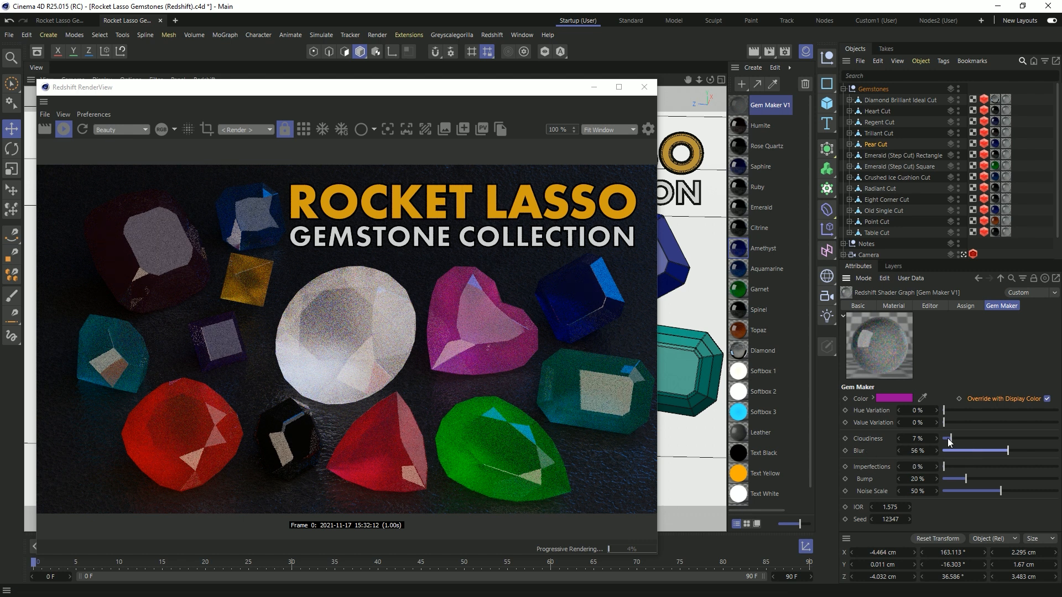
pyautogui.moveTo(950, 439); pyautogui.dragTo(907, 454)
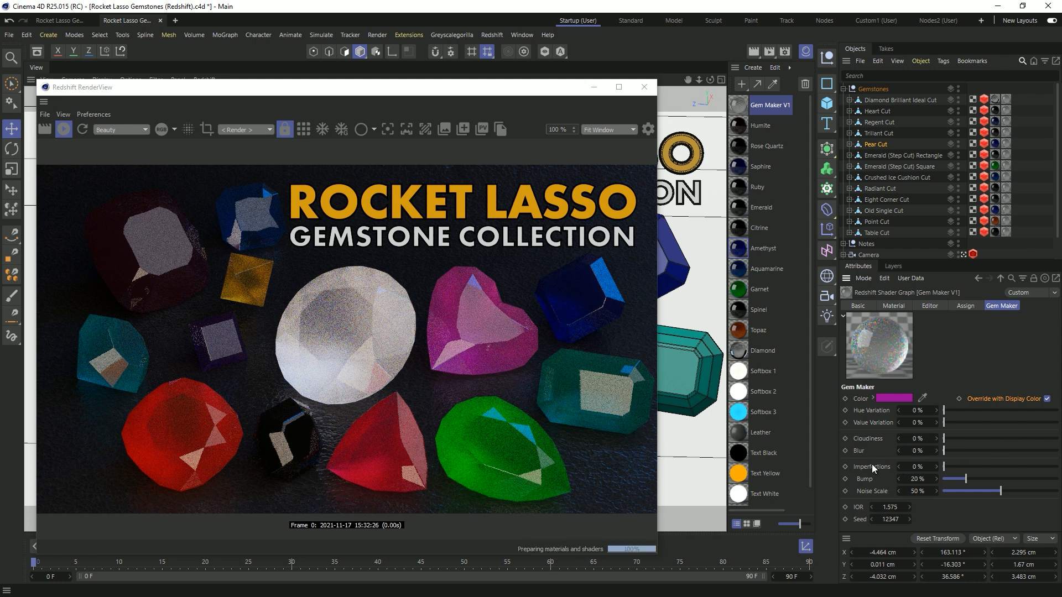